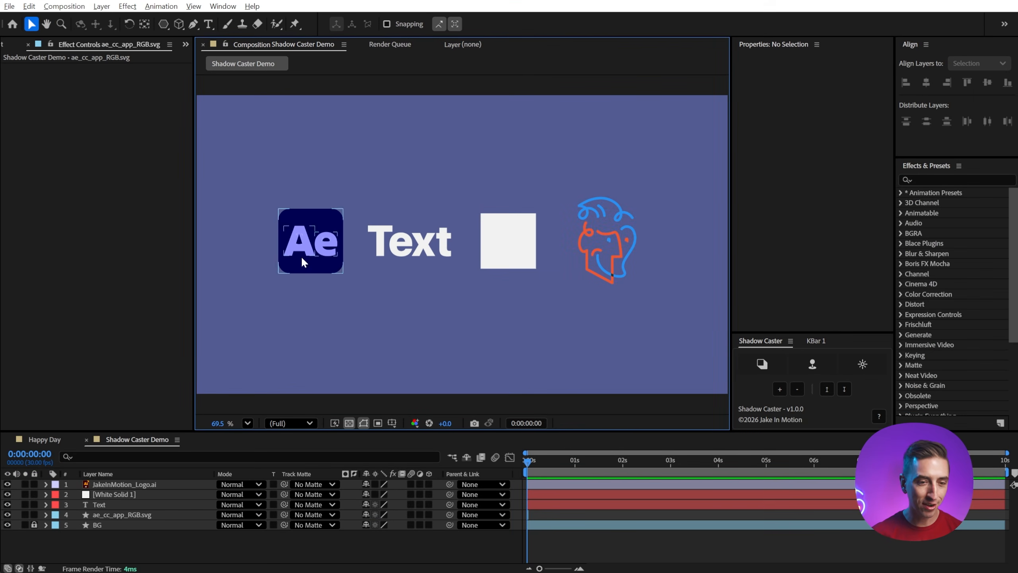
# Step: Apply Shadow Caster to the ae_cc_app_RGB.svg layer
pyautogui.click(309, 256)
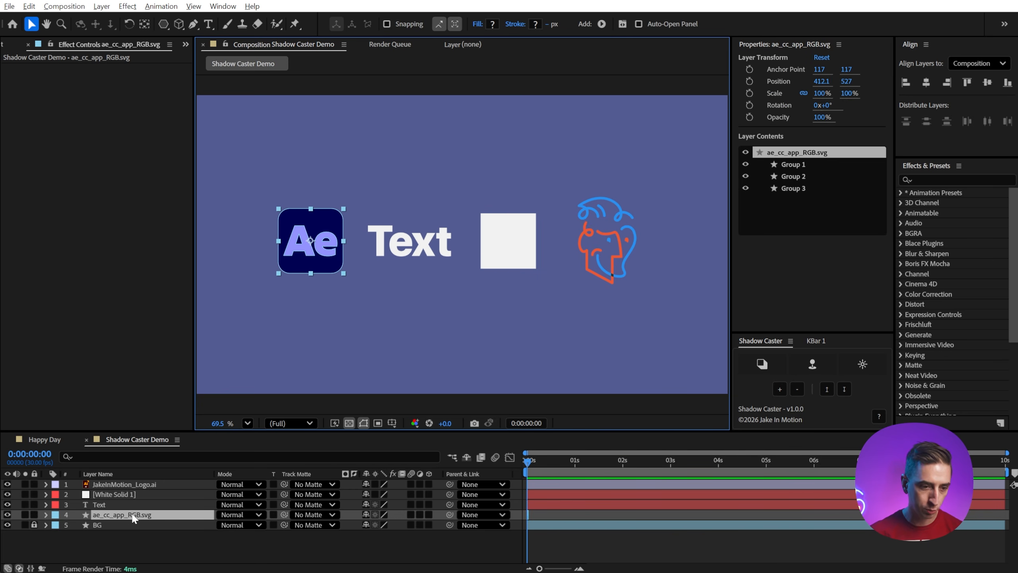
pyautogui.click(756, 372)
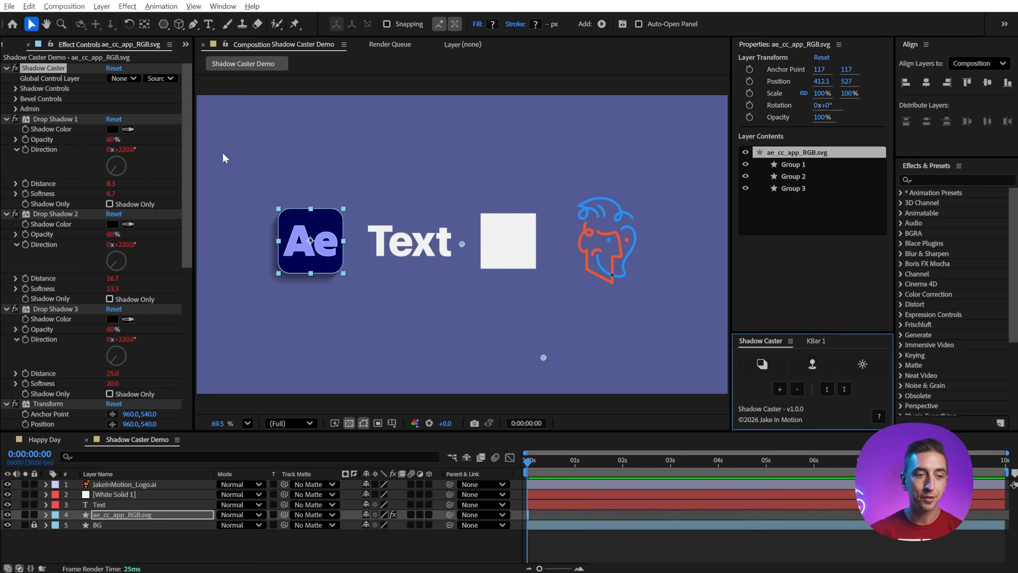
pyautogui.moveTo(186, 106); pyautogui.dragTo(138, 80)
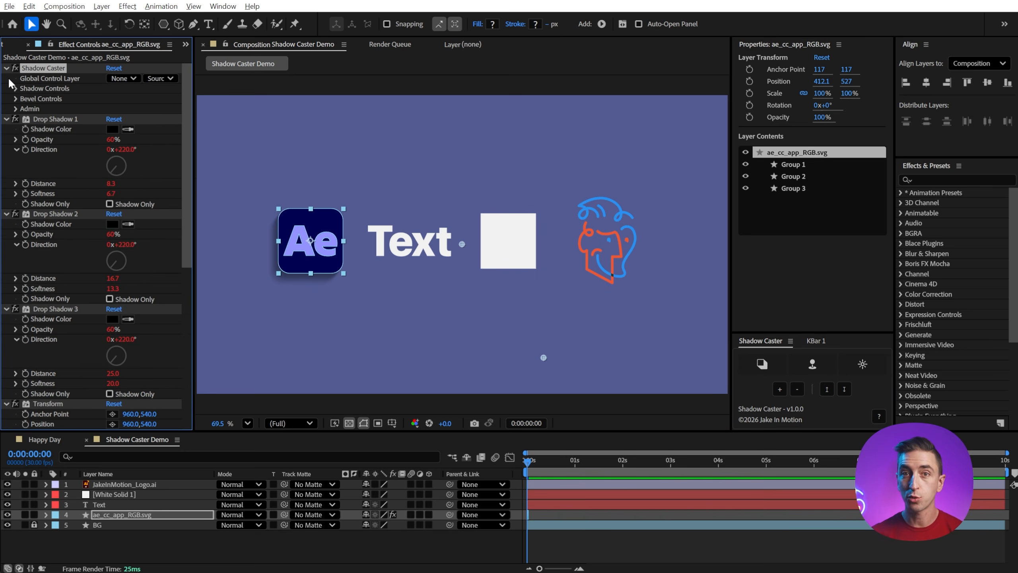
# Step: Set the Ae icon's Shadow Caster distance to 48 and its falloff to 61%
pyautogui.click(338, 121)
pyautogui.scroll(3, 251, 271)
pyautogui.moveTo(311, 264); pyautogui.dragTo(603, 273)
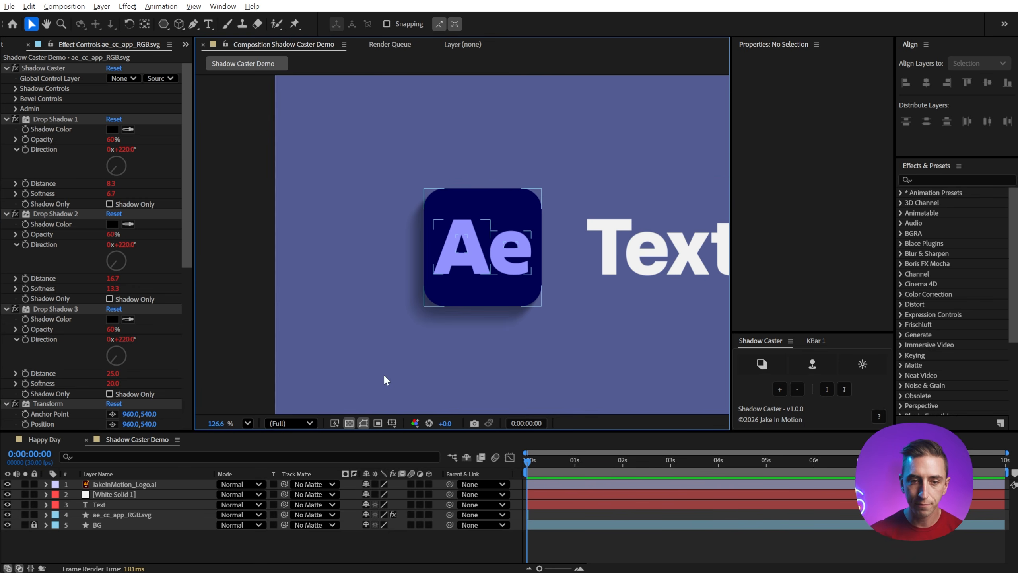
pyautogui.click(14, 88)
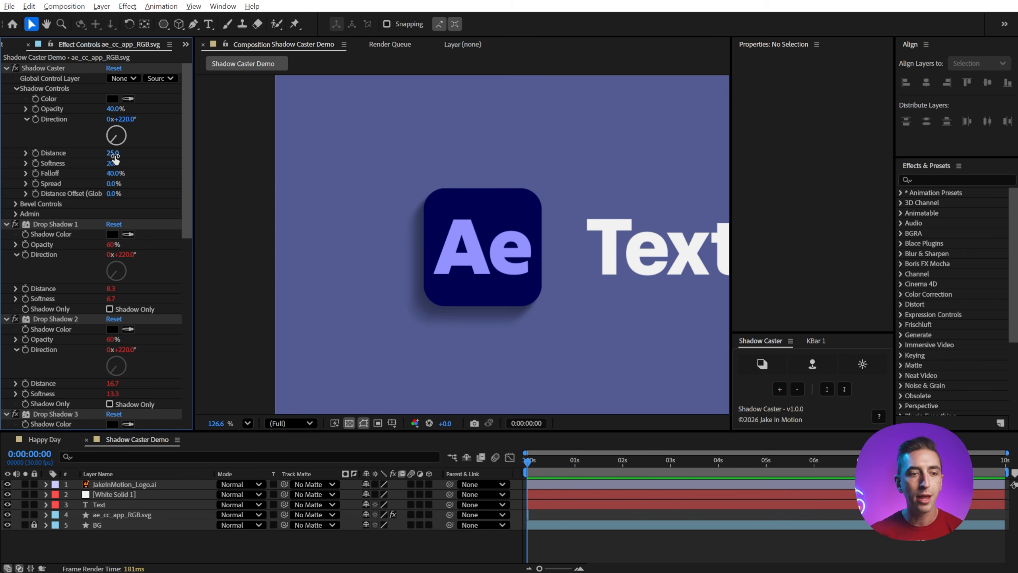
pyautogui.moveTo(115, 159)
pyautogui.mouseDown()
pyautogui.moveTo(124, 152)
pyautogui.moveTo(114, 174)
pyautogui.moveTo(139, 169)
pyautogui.moveTo(122, 168)
pyautogui.mouseUp()
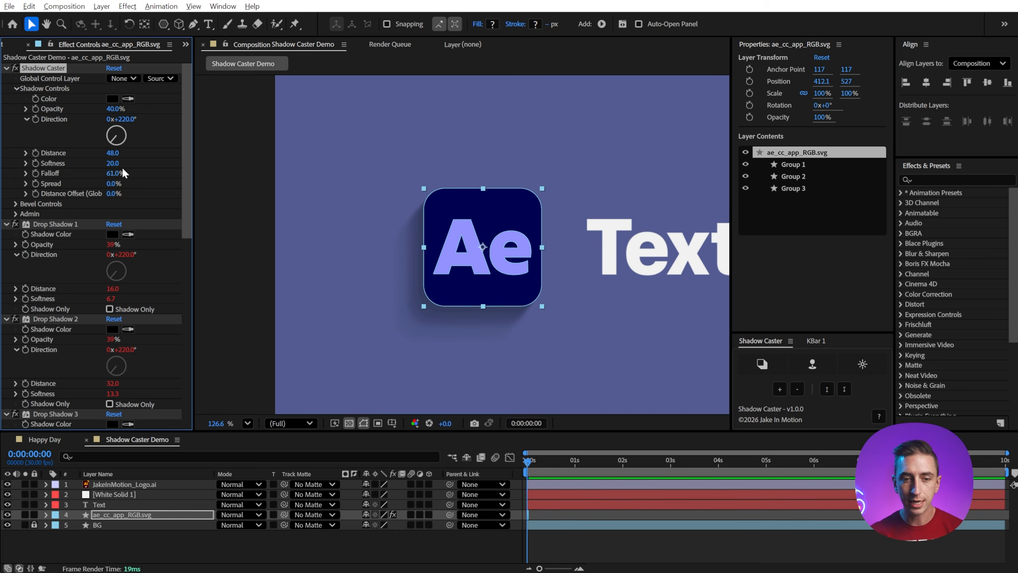
# Step: Set the Ae icon's Shadow Caster spread to 28%
pyautogui.scroll(-10, 45, 251)
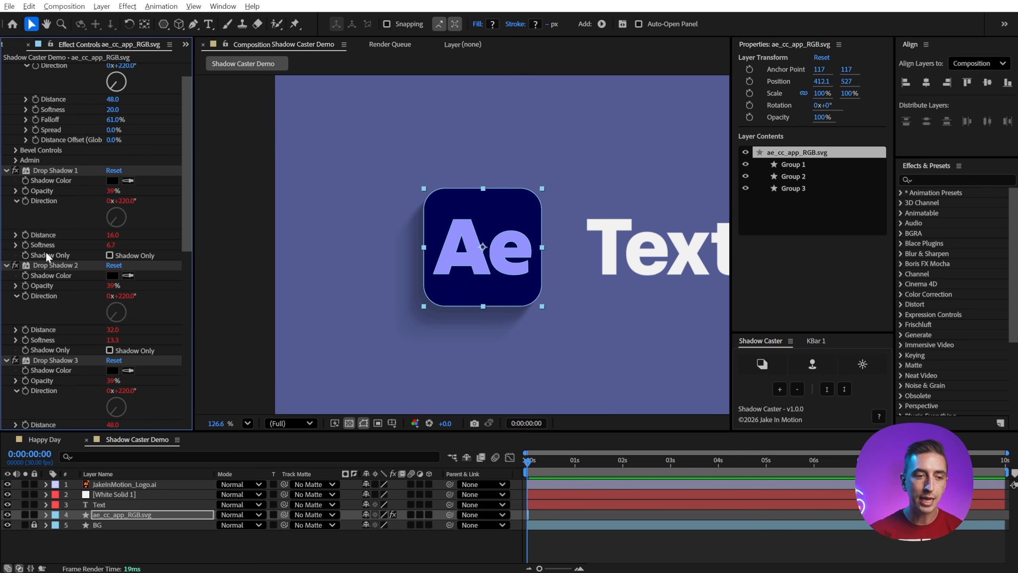
pyautogui.scroll(7, 48, 258)
pyautogui.scroll(3, 49, 257)
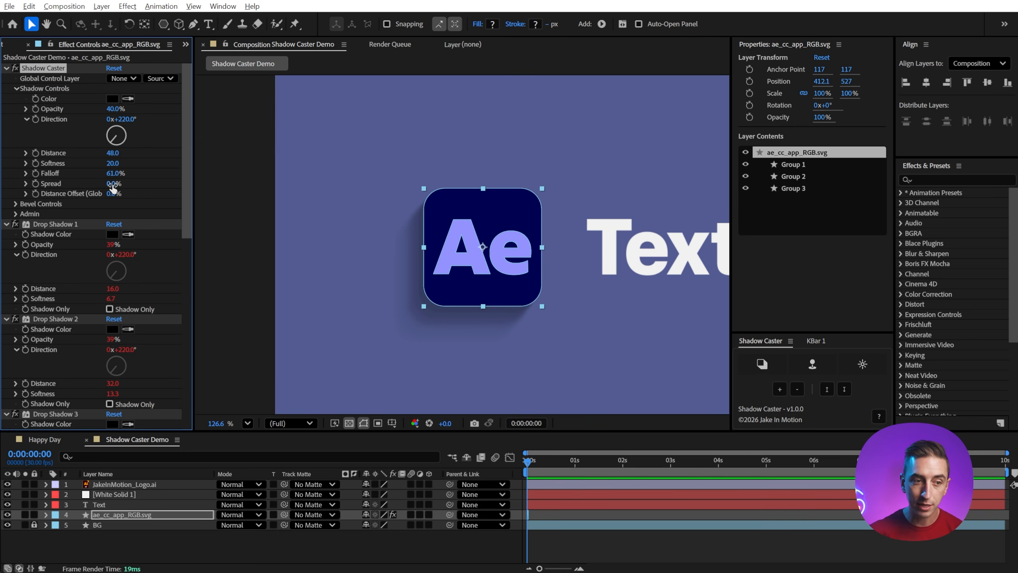
pyautogui.moveTo(113, 187); pyautogui.dragTo(127, 184)
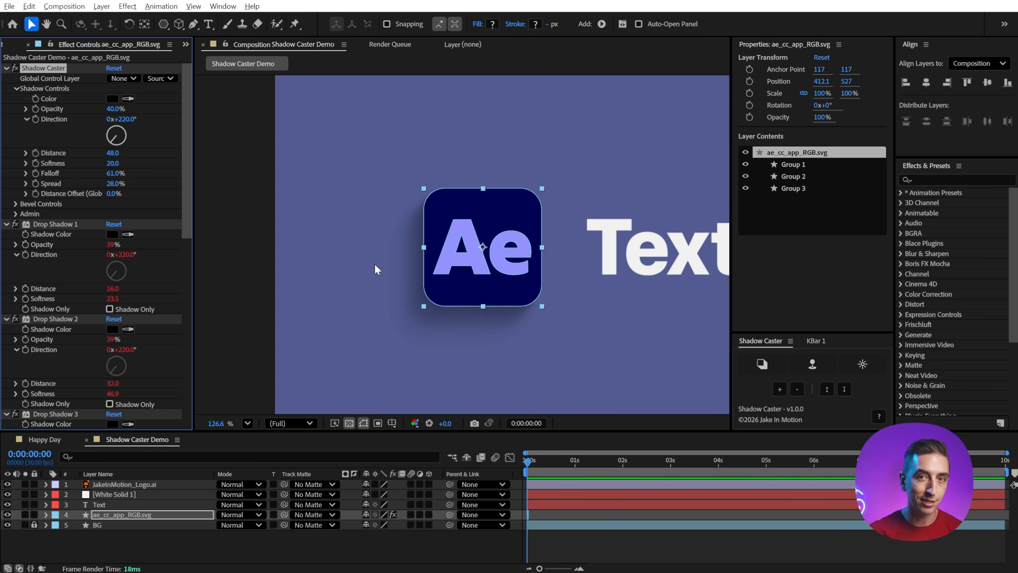
# Step: Apply Shadow Caster to the Text, White Solid 1 and JakeInMotion_Logo.ai layers together
pyautogui.moveTo(194, 137)
pyautogui.mouseDown()
pyautogui.moveTo(184, 137)
pyautogui.moveTo(199, 134)
pyautogui.mouseUp()
pyautogui.click(482, 117)
pyautogui.moveTo(579, 180); pyautogui.dragTo(322, 170)
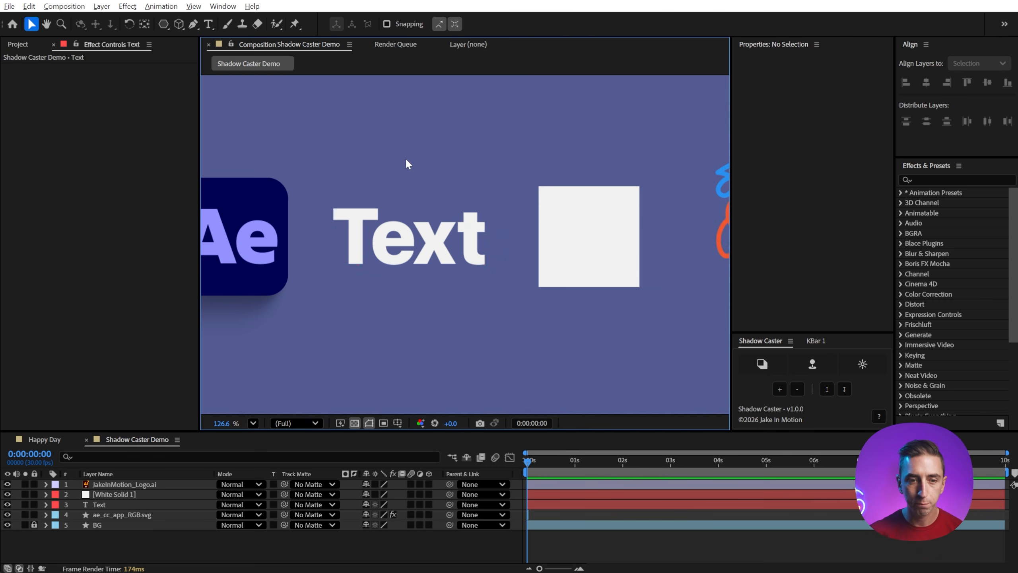
pyautogui.moveTo(396, 142); pyautogui.dragTo(719, 267)
pyautogui.scroll(-3, 606, 248)
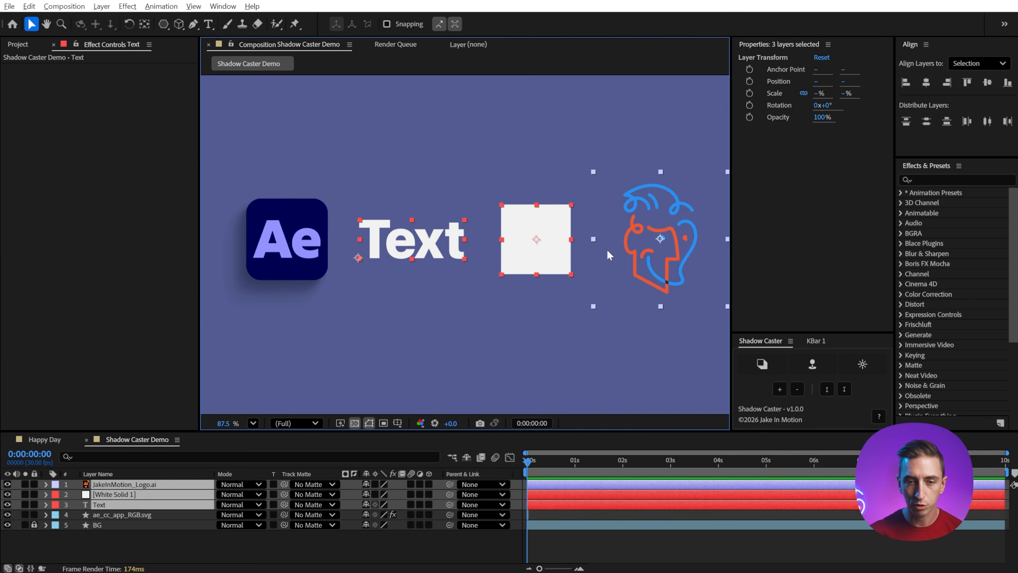
pyautogui.click(759, 364)
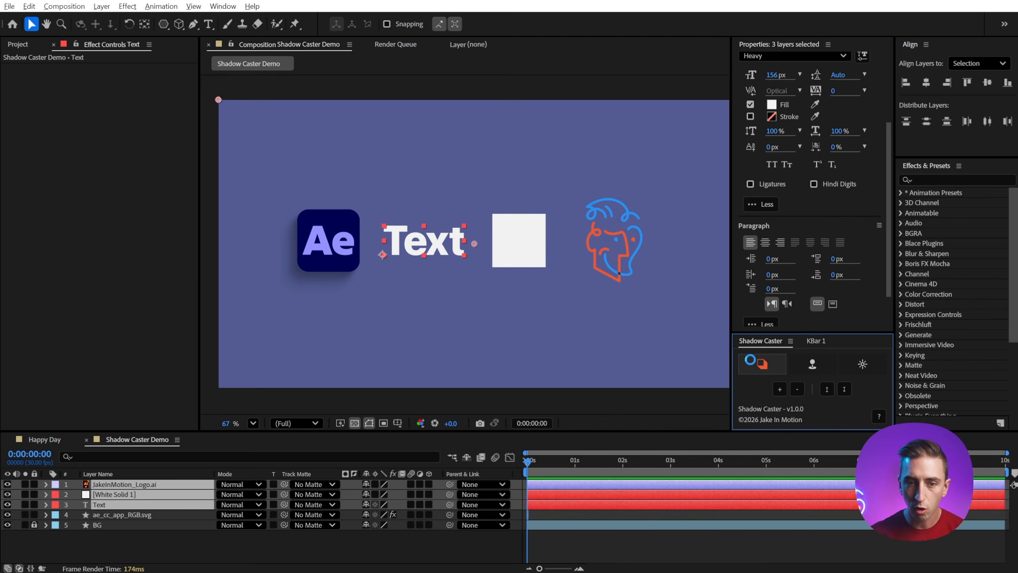
pyautogui.click(572, 352)
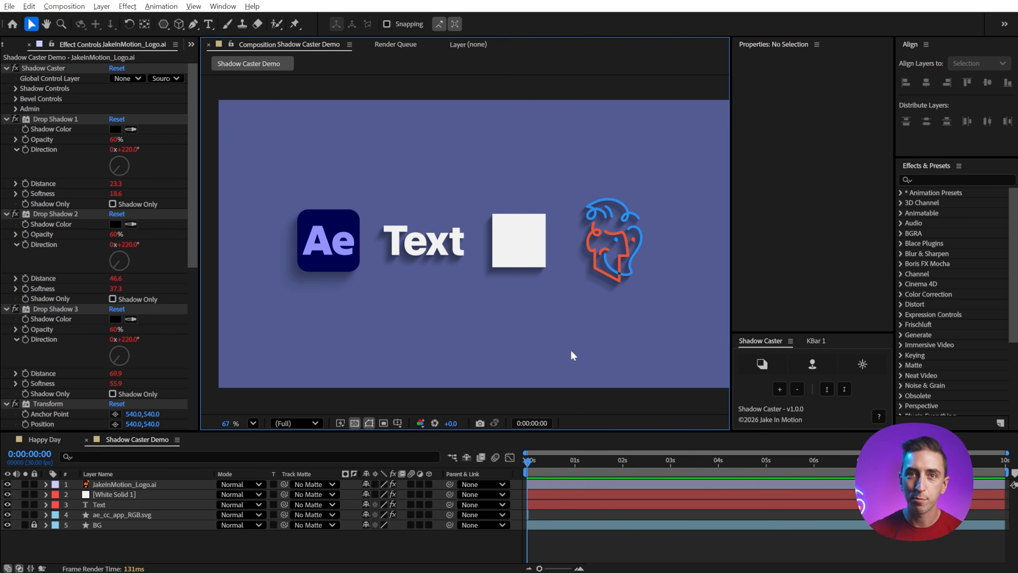
pyautogui.click(532, 237)
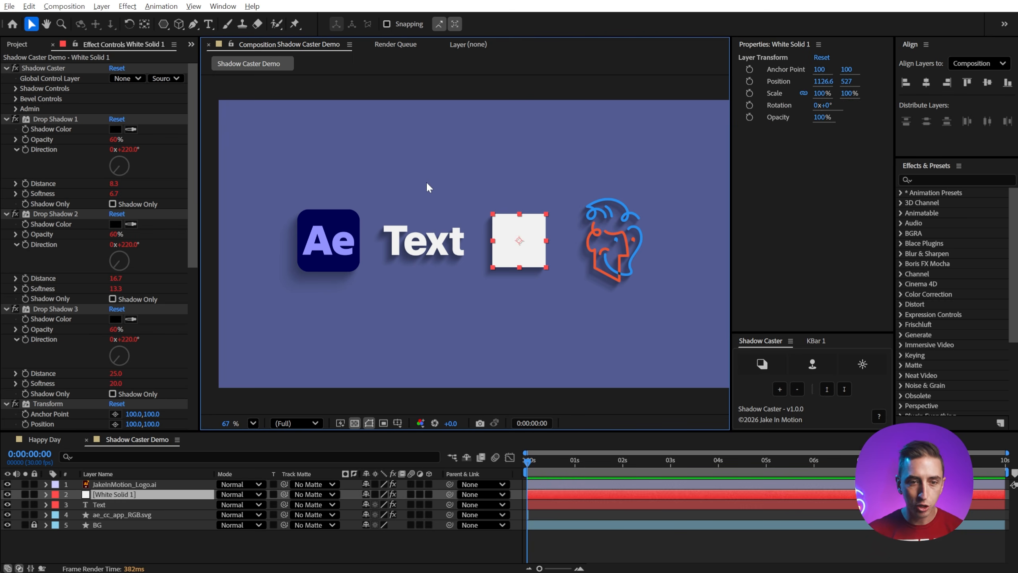
pyautogui.click(427, 184)
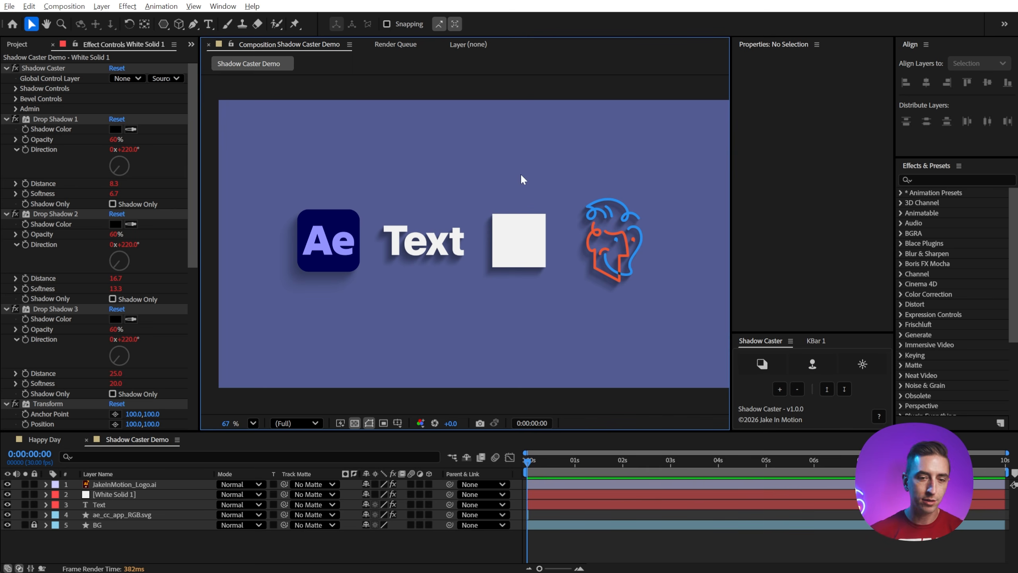
# Step: Add a Shadow Caster global controls layer and set its shadow direction to 122° and distance to 48
pyautogui.click(813, 360)
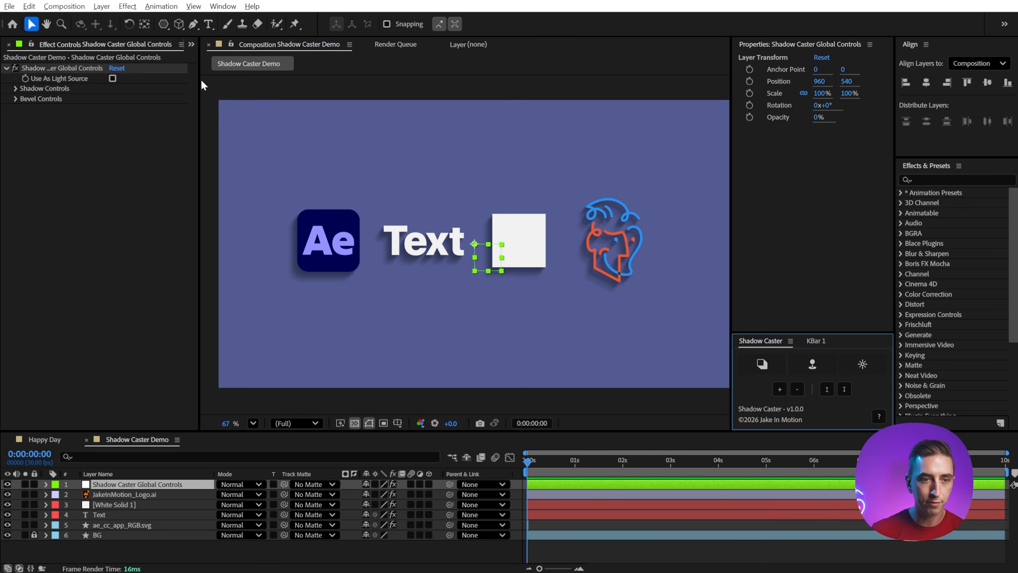
pyautogui.moveTo(200, 78); pyautogui.dragTo(223, 75)
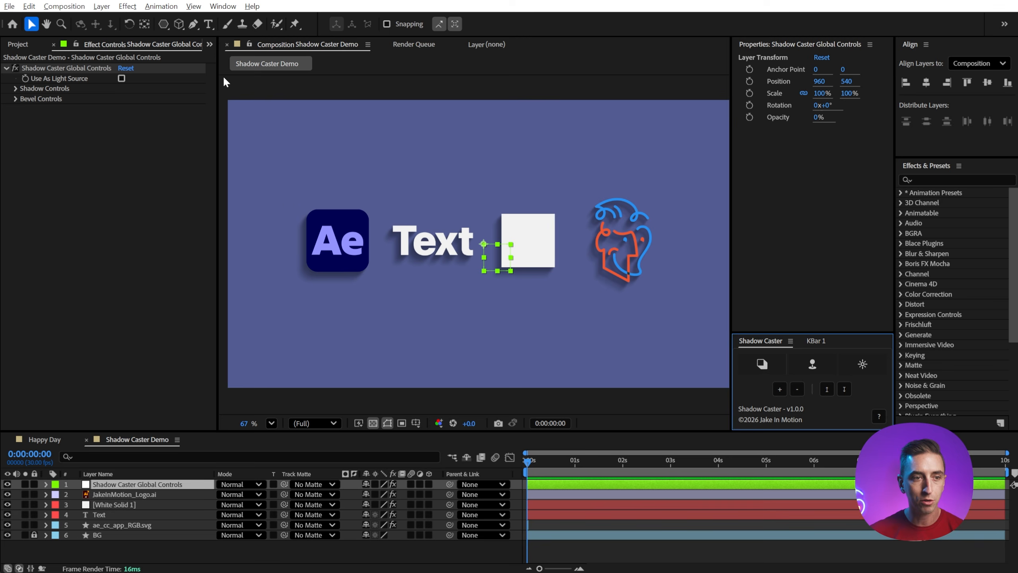
pyautogui.click(151, 92)
pyautogui.click(14, 88)
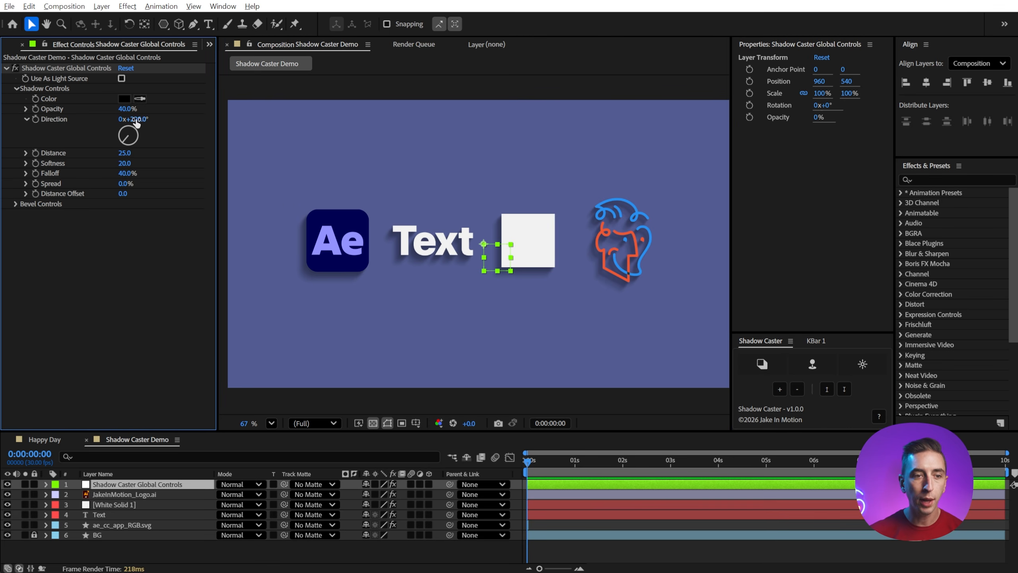
pyautogui.moveTo(136, 120); pyautogui.dragTo(83, 125)
pyautogui.moveTo(123, 153); pyautogui.dragTo(136, 150)
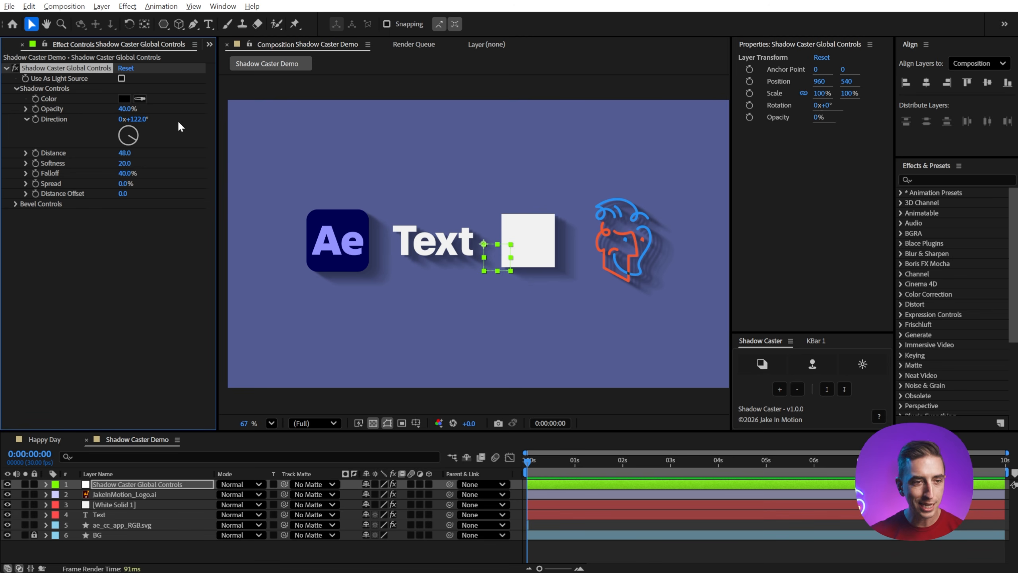
# Step: Sample the background color for the global shadow color and darken it to navy 121C55
pyautogui.click(140, 99)
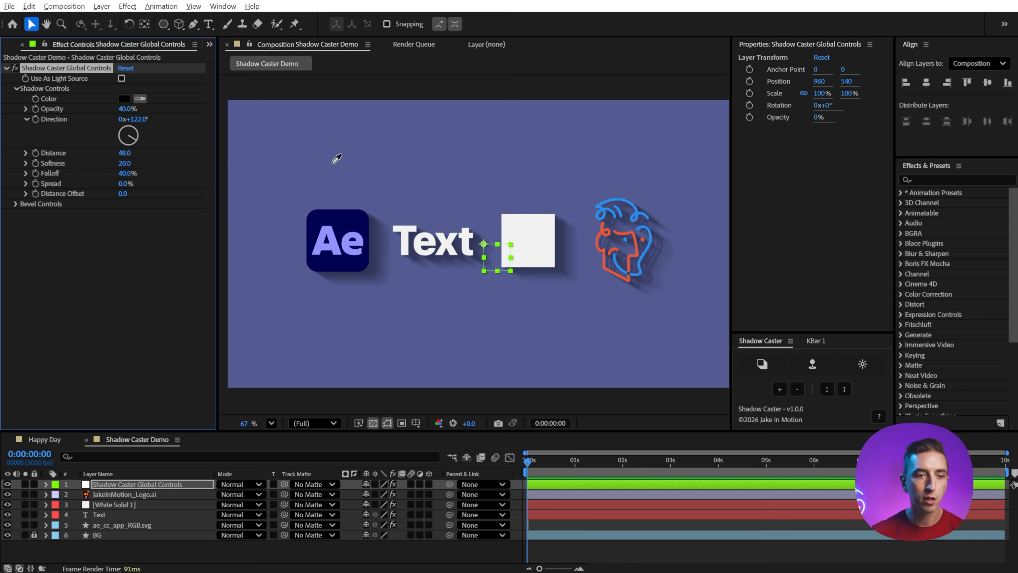
pyautogui.click(317, 144)
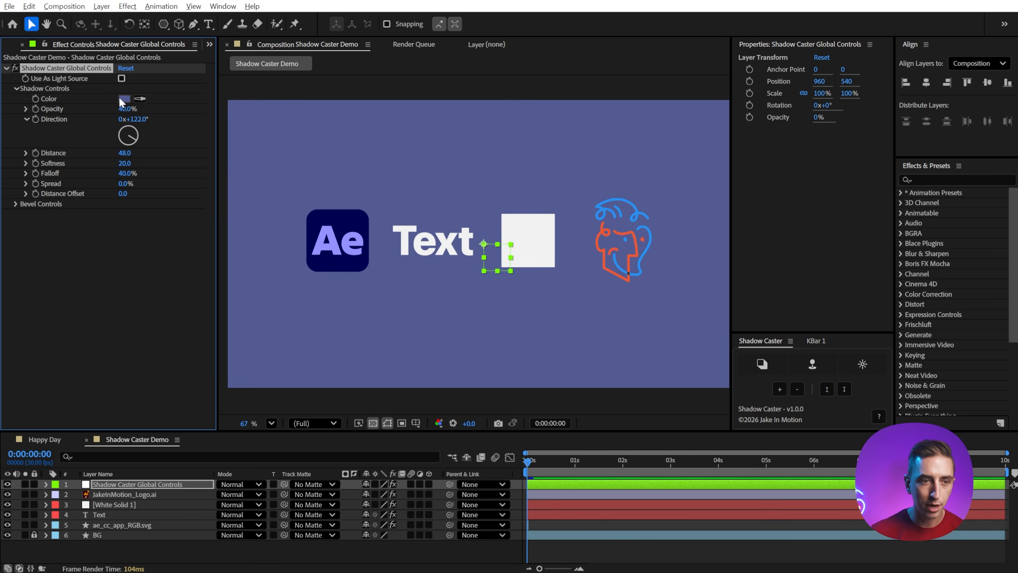
pyautogui.click(122, 98)
pyautogui.moveTo(784, 251); pyautogui.dragTo(842, 287)
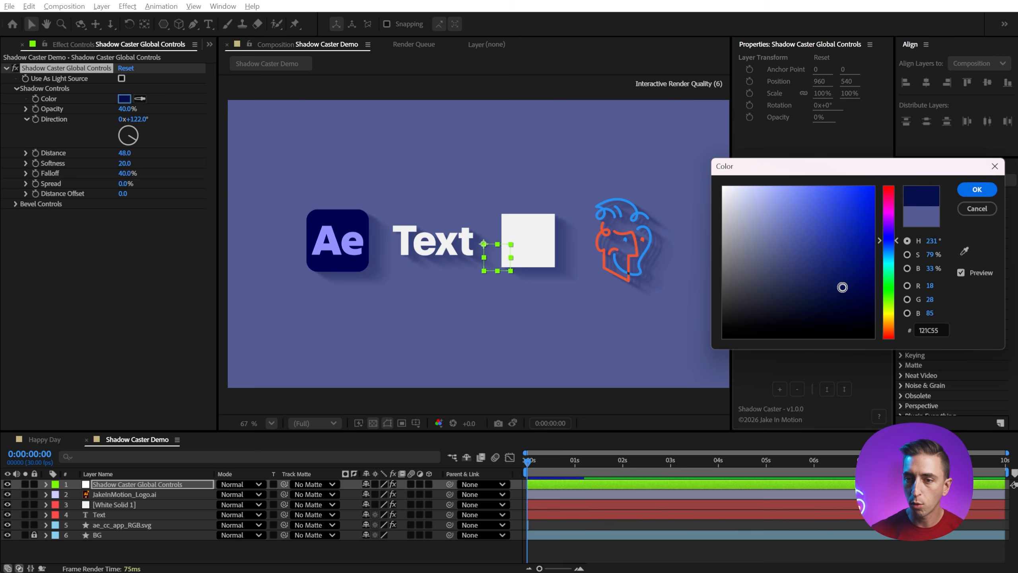
pyautogui.click(977, 189)
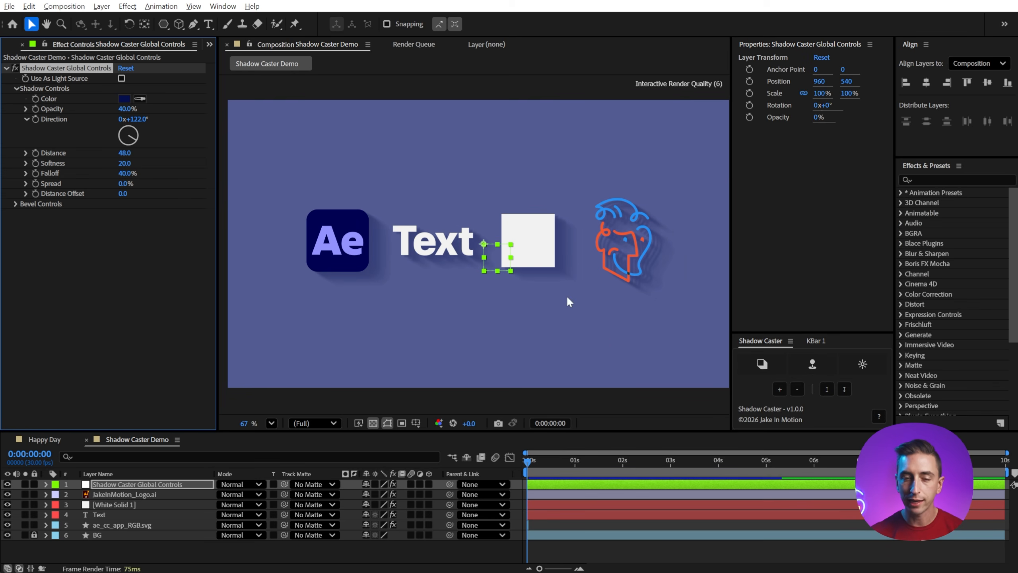
# Step: Examine the shadows of the face logo and the white square up close for visible banding
pyautogui.scroll(3, 566, 295)
pyautogui.scroll(3, 592, 288)
pyautogui.moveTo(690, 262); pyautogui.dragTo(309, 266)
pyautogui.scroll(1, 533, 269)
pyautogui.moveTo(543, 269); pyautogui.dragTo(477, 261)
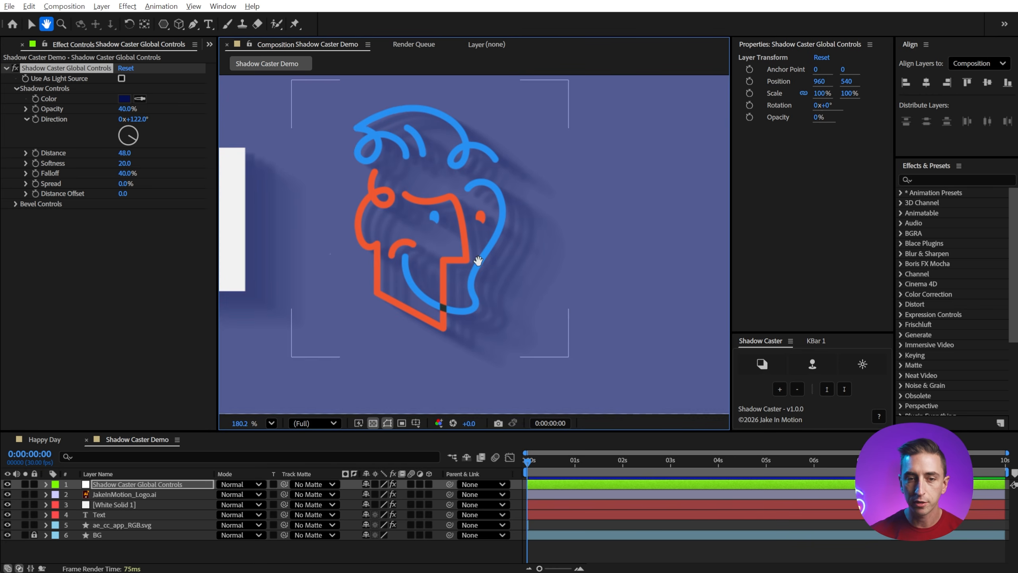
pyautogui.scroll(1, 487, 263)
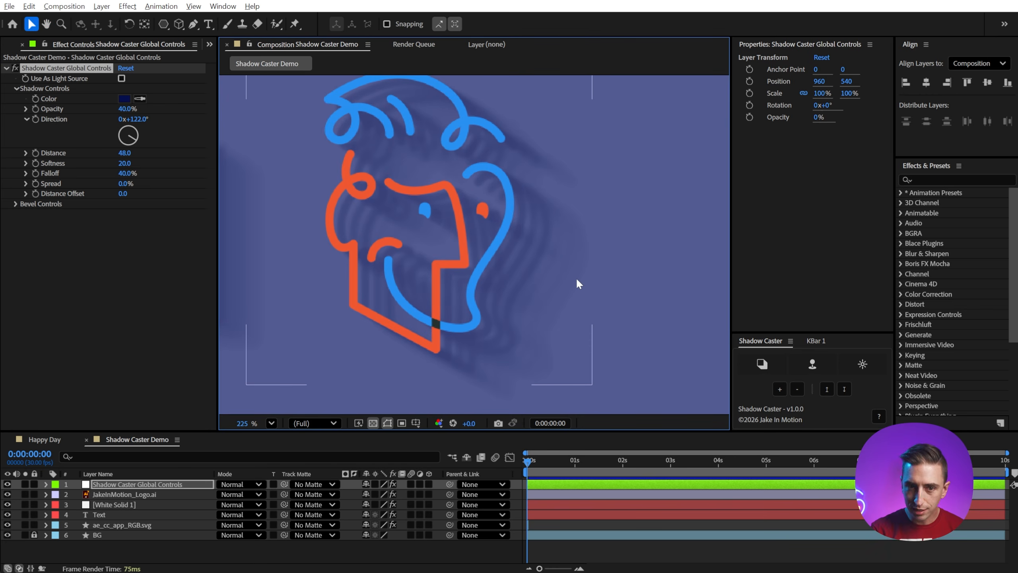
pyautogui.scroll(-3, 452, 232)
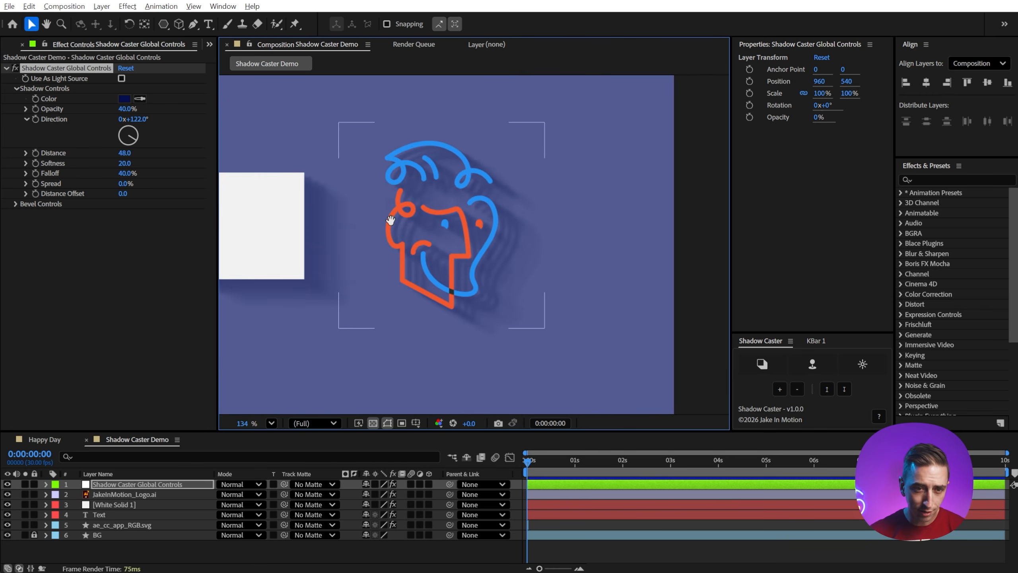
pyautogui.moveTo(389, 220); pyautogui.dragTo(566, 225)
pyautogui.moveTo(377, 237); pyautogui.dragTo(244, 217)
pyautogui.moveTo(612, 224); pyautogui.dragTo(391, 227)
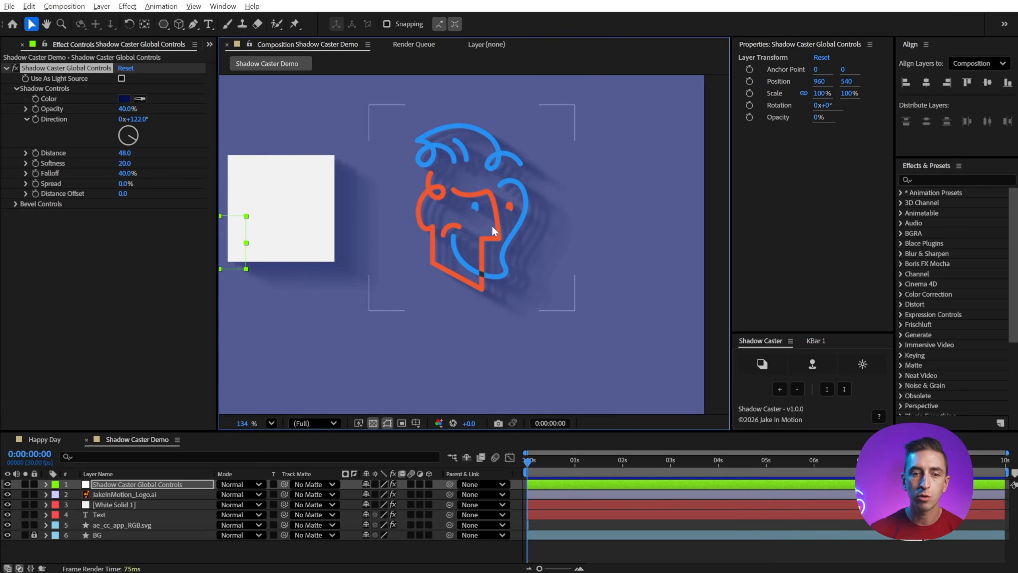
pyautogui.scroll(5, 494, 226)
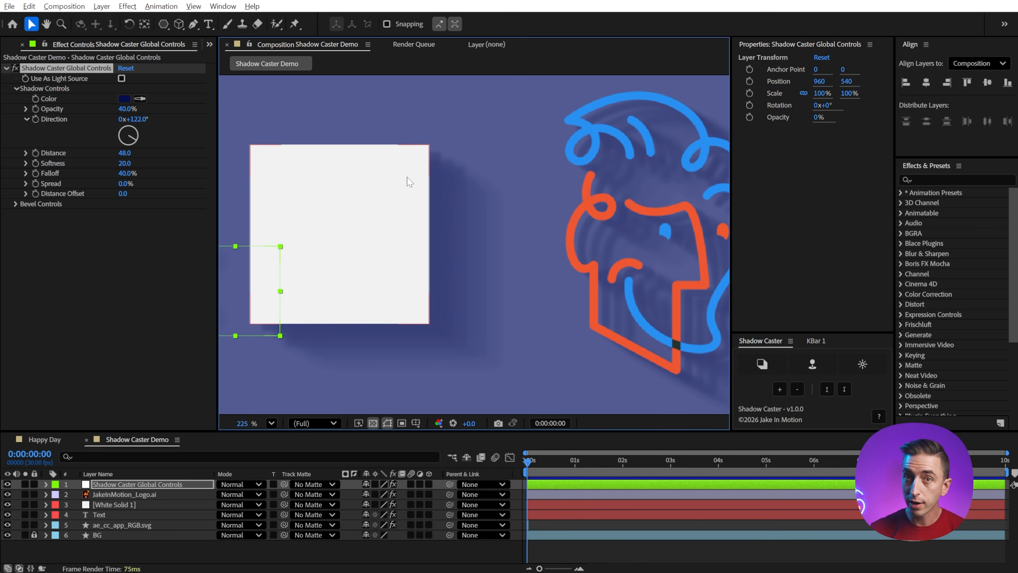
# Step: Add extra shadow samples to the JakeInMotion_Logo.ai layer
pyautogui.click(124, 494)
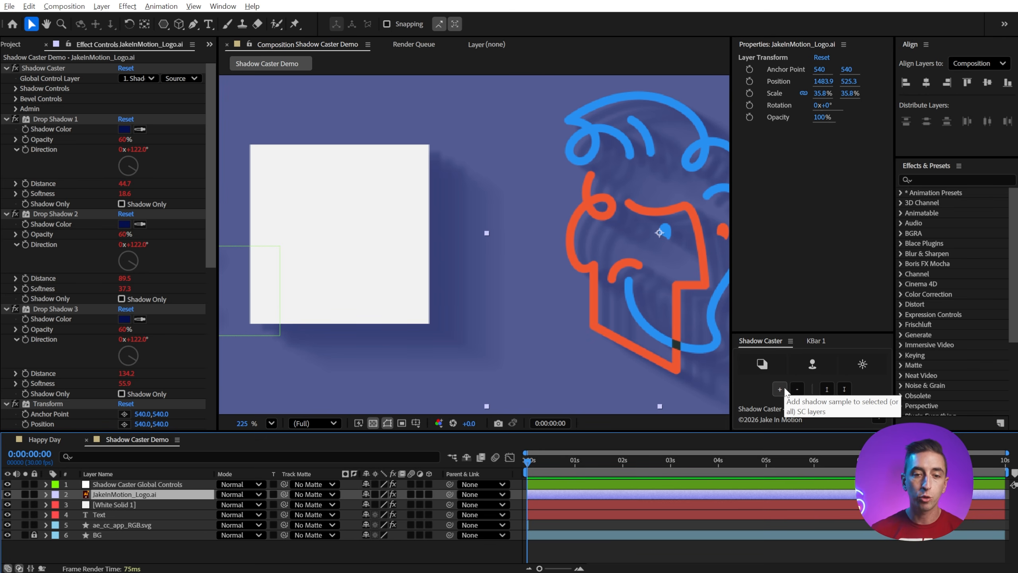
pyautogui.scroll(-4, 517, 239)
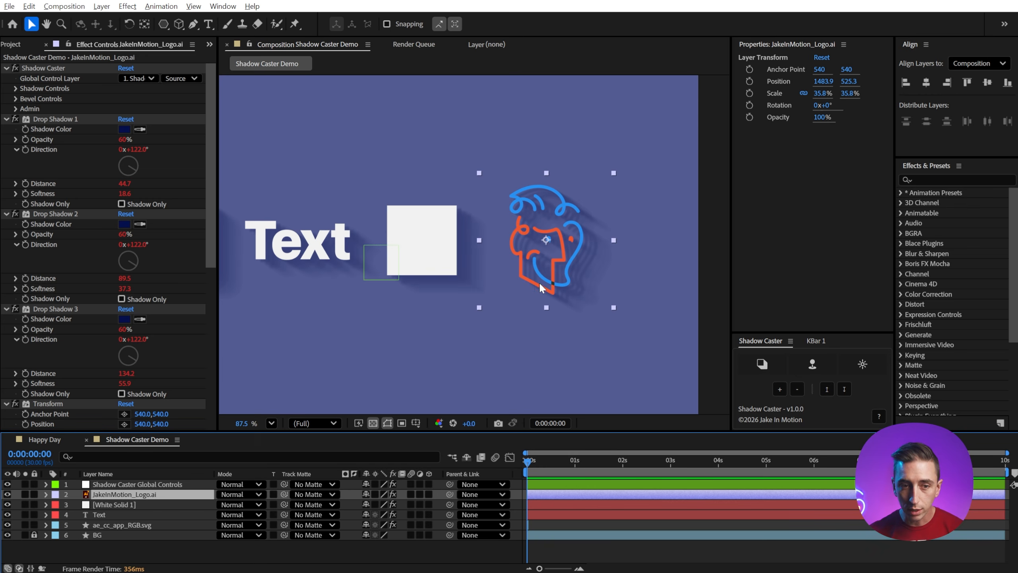
pyautogui.scroll(4, 539, 283)
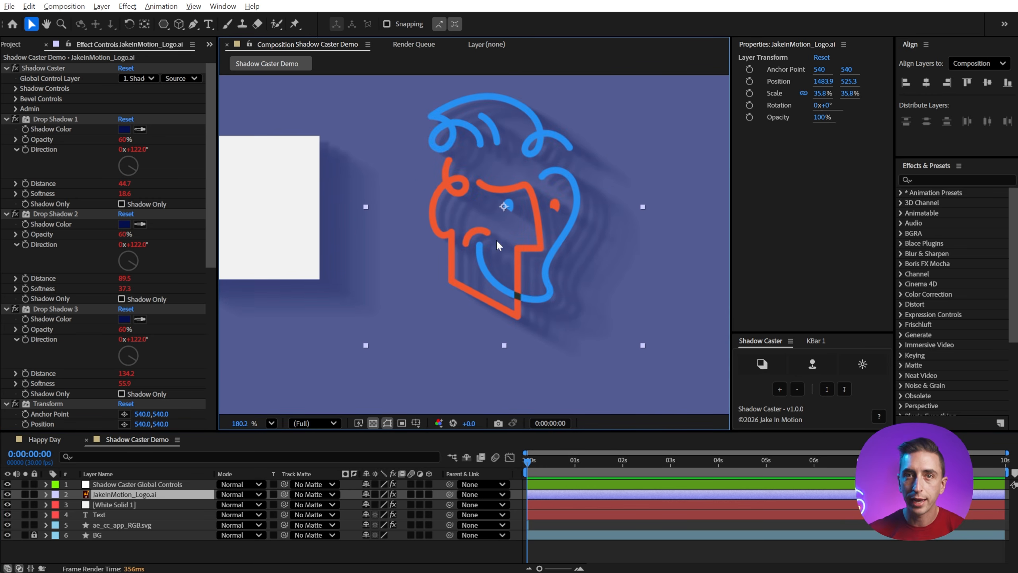
pyautogui.click(780, 389)
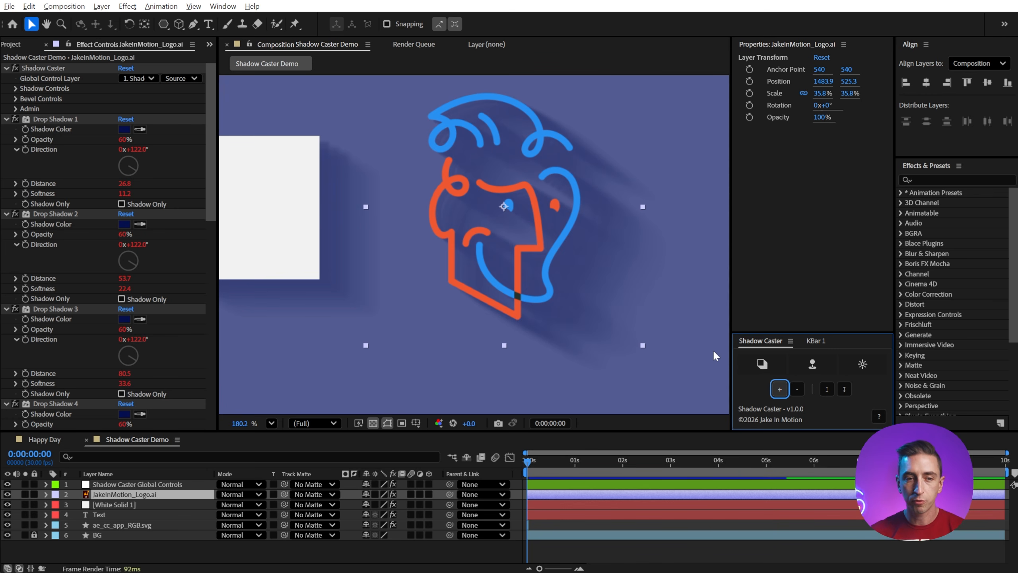
# Step: Add extra shadow samples to the White Solid 1 layer
pyautogui.click(296, 162)
pyautogui.click(779, 388)
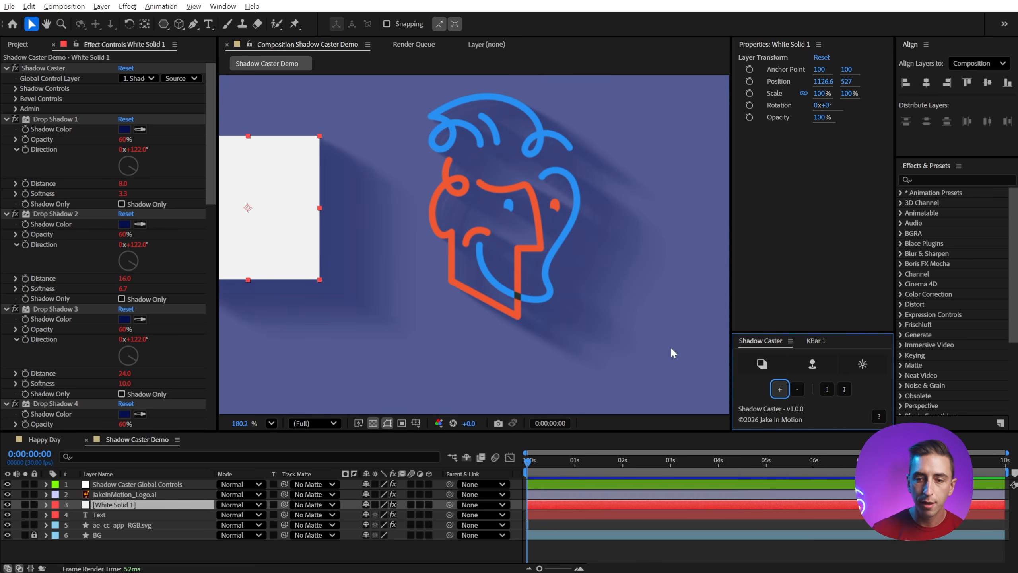
# Step: Undo the shadow samples added to the face logo and the white square
pyautogui.click(797, 390)
pyautogui.click(479, 263)
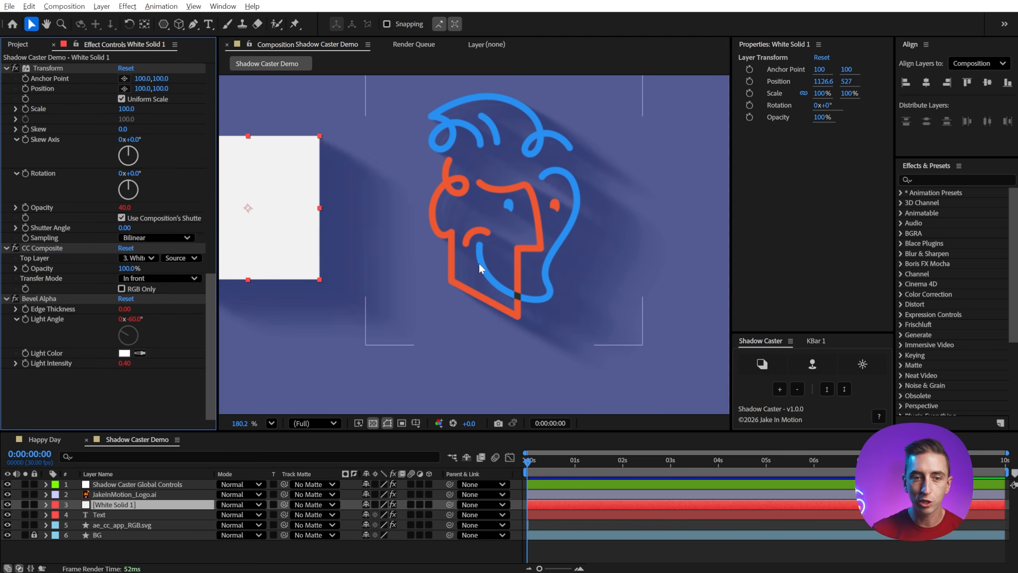
pyautogui.hotkey('ctrl', 'Up')
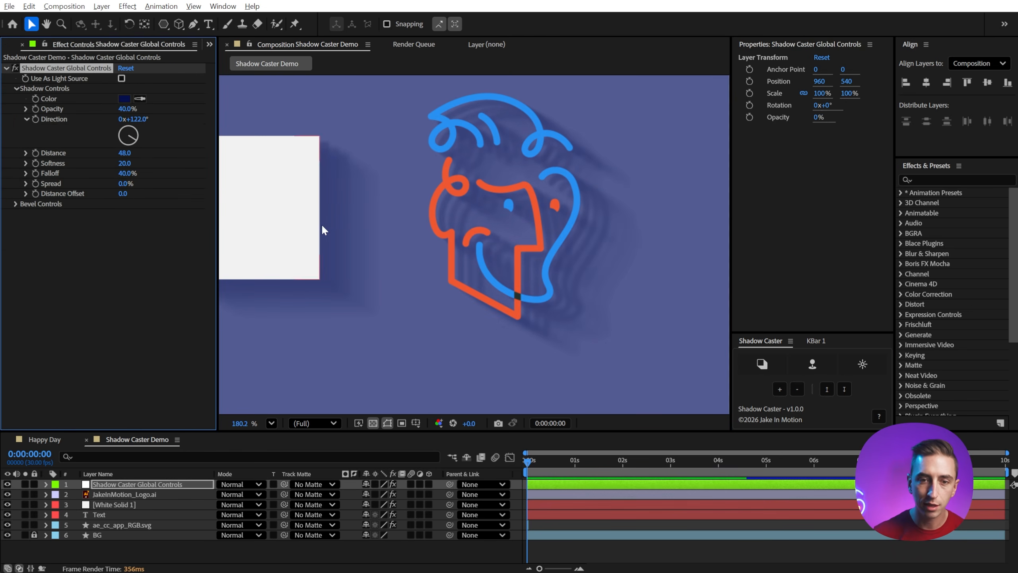
# Step: Deselect all layers and add extra shadow samples to every Shadow Caster layer in the composition
pyautogui.scroll(-1, 321, 224)
pyautogui.moveTo(350, 232); pyautogui.dragTo(555, 216)
pyautogui.hotkey('shift', '/')
pyautogui.click(538, 308)
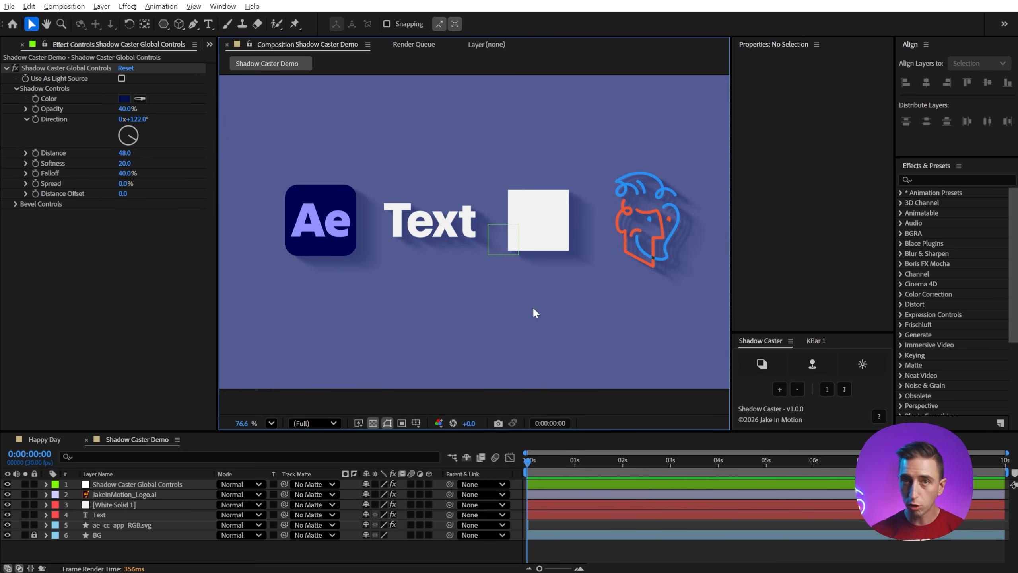
pyautogui.click(776, 391)
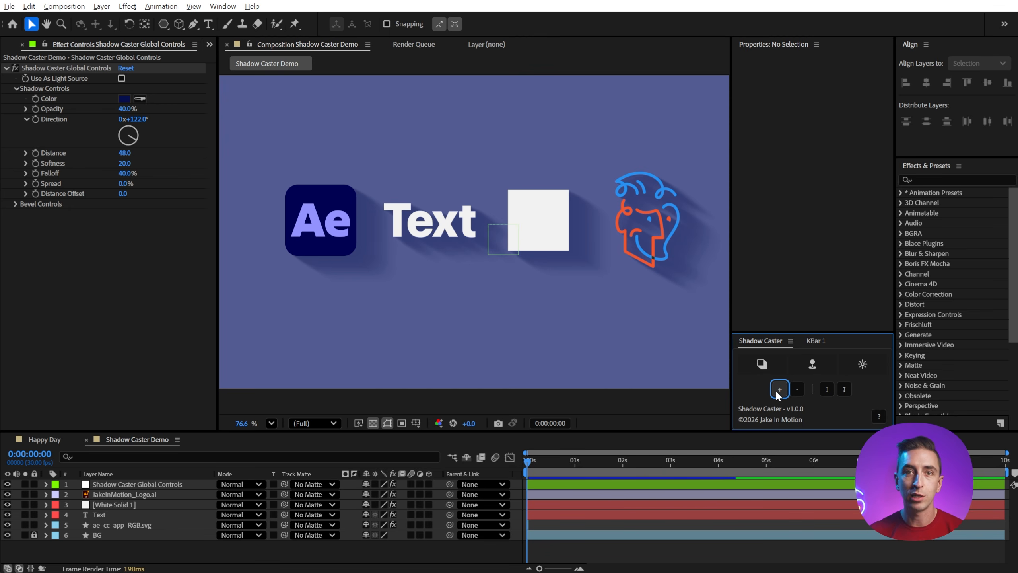
pyautogui.click(777, 391)
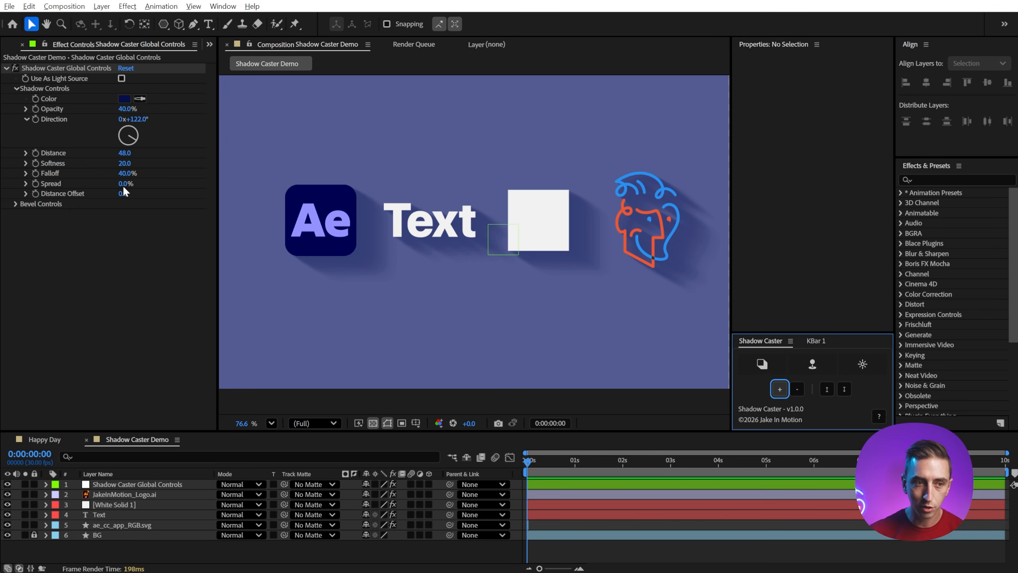
# Step: Enable the bevel in the Shadow Caster Global Controls and bring the Ae icon into close view
pyautogui.click(14, 204)
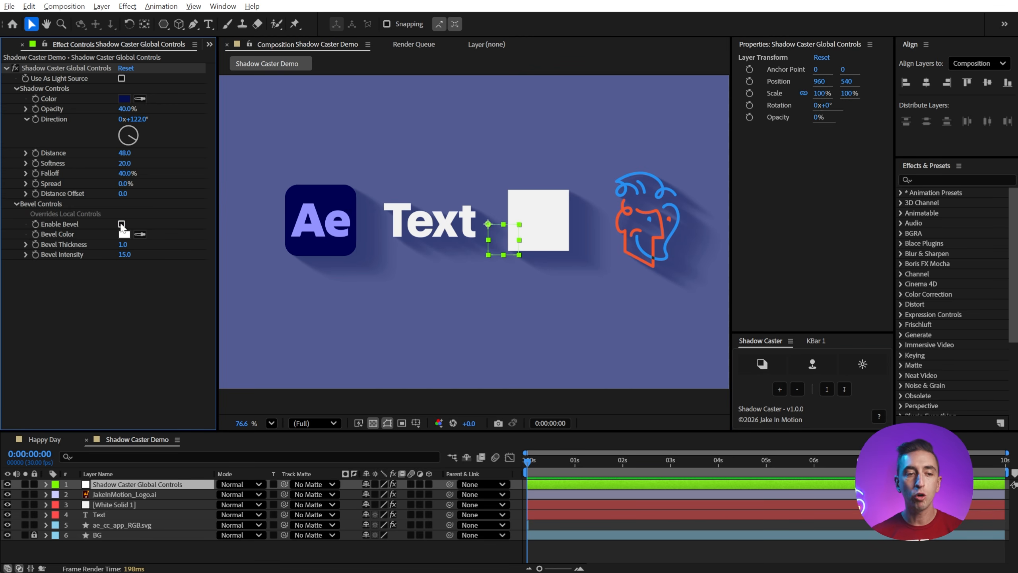
pyautogui.click(121, 224)
pyautogui.scroll(6, 387, 228)
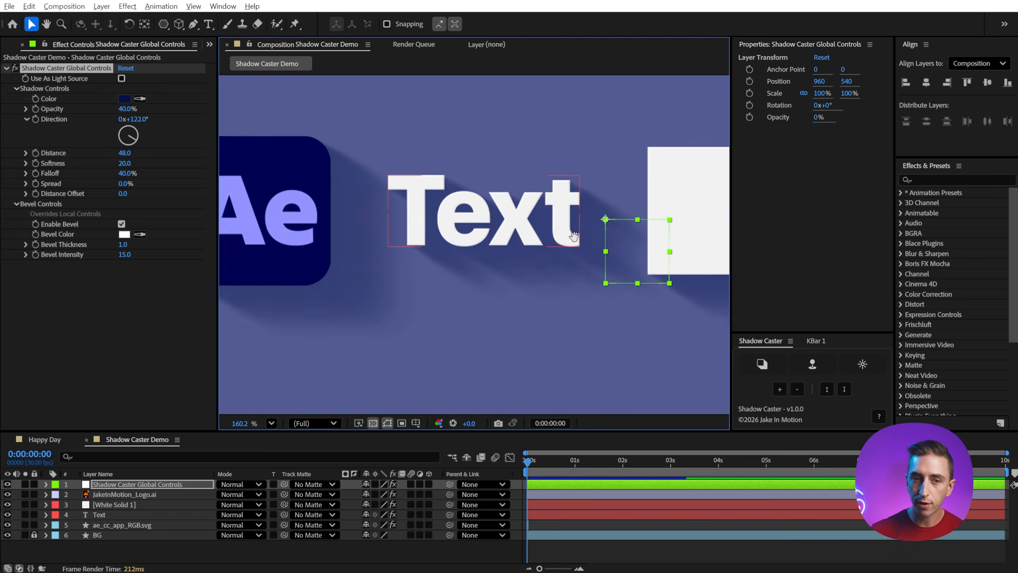
pyautogui.moveTo(409, 205); pyautogui.dragTo(297, 175)
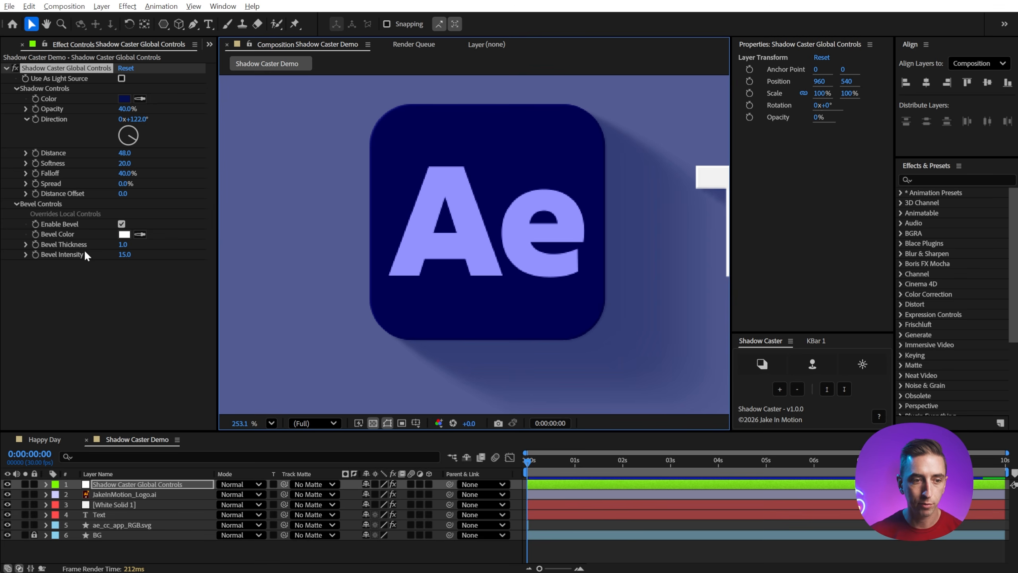
# Step: Set the global bevel to a thickness of 2.0 and an intensity of 19.0, and the shadow direction to 147°
pyautogui.moveTo(122, 245); pyautogui.dragTo(127, 246)
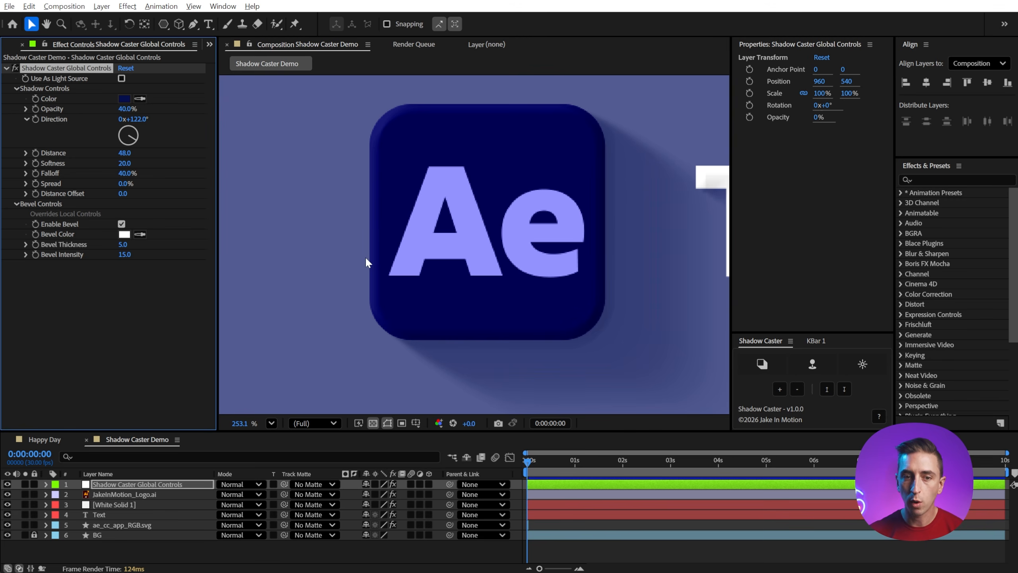
pyautogui.click(123, 244)
pyautogui.write('2')
pyautogui.press('Return')
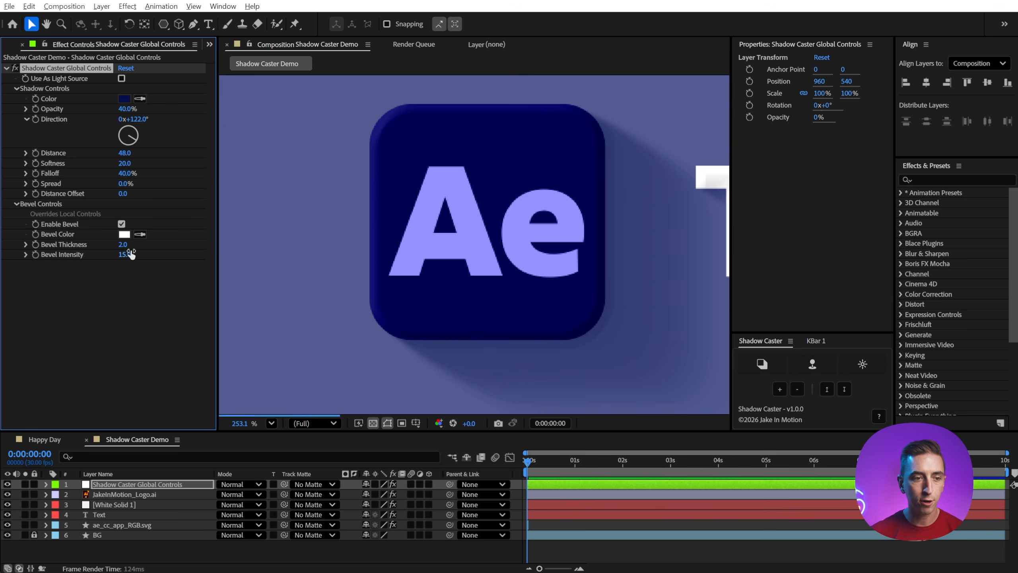
pyautogui.moveTo(124, 254); pyautogui.dragTo(128, 255)
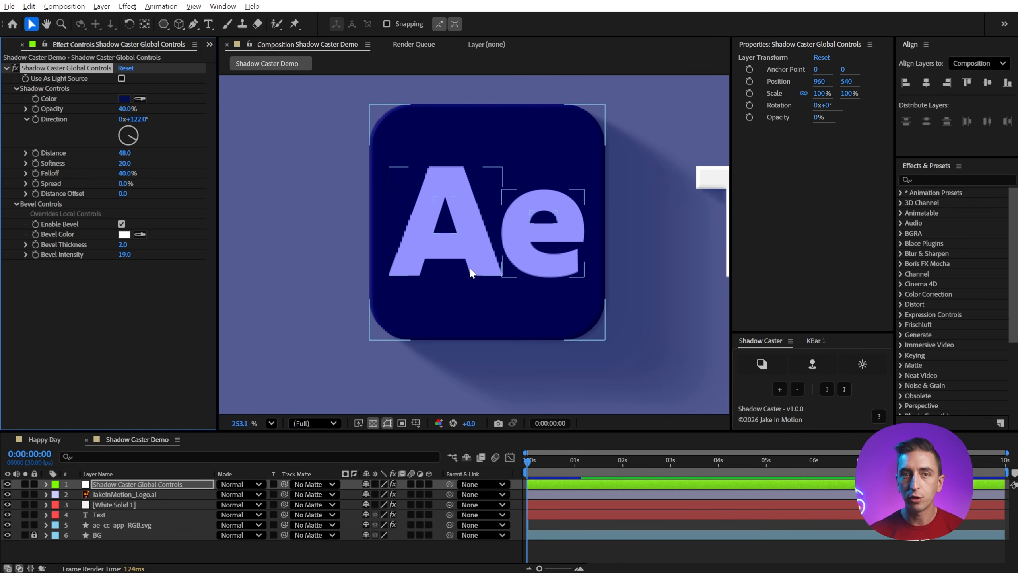
pyautogui.moveTo(130, 139); pyautogui.dragTo(92, 135)
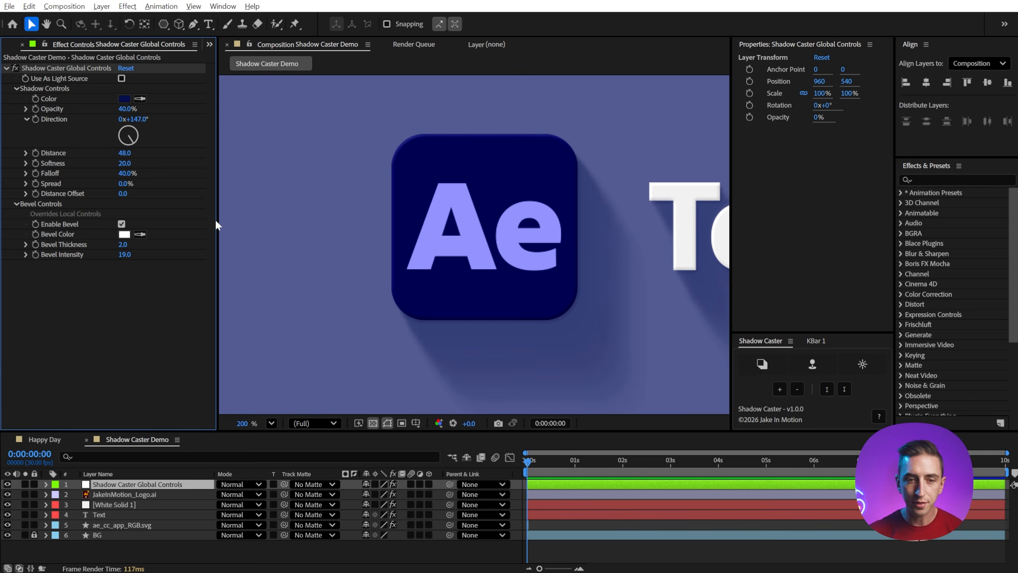
# Step: Inspect the local bevel controls and the Global Control Layer options of the ae_cc_app_RGB.svg layer
pyautogui.click(457, 217)
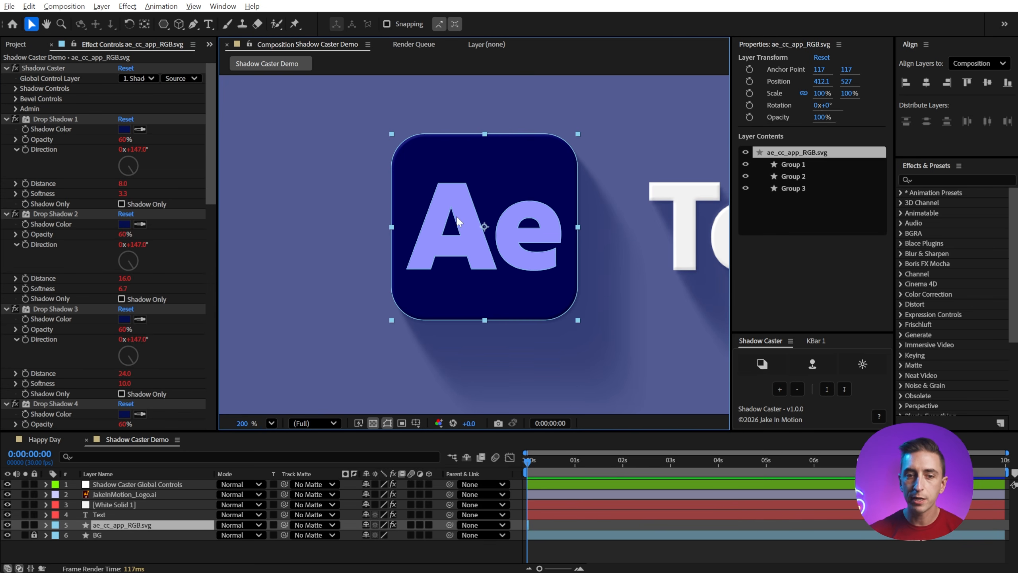
pyautogui.click(15, 98)
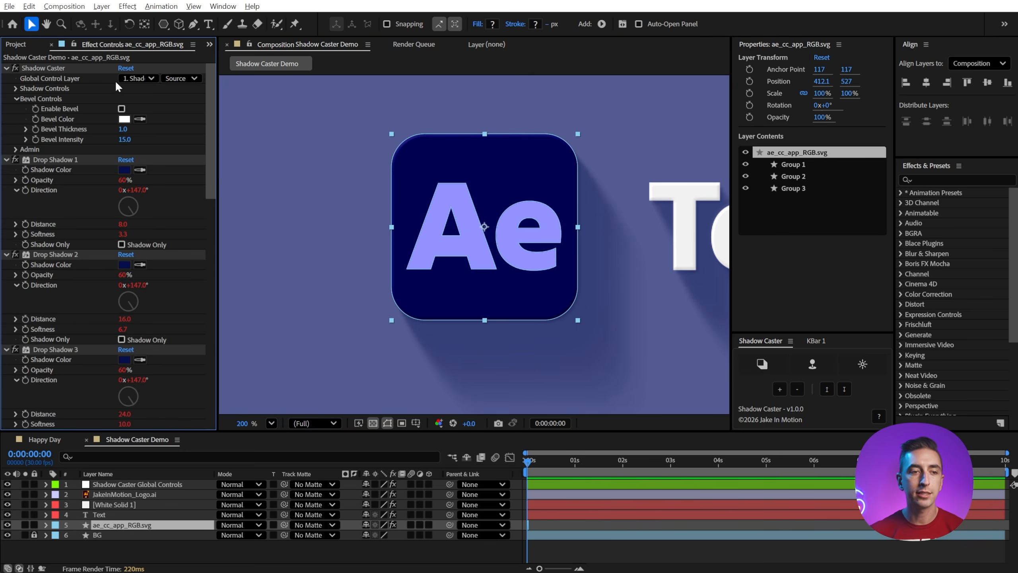
pyautogui.click(137, 78)
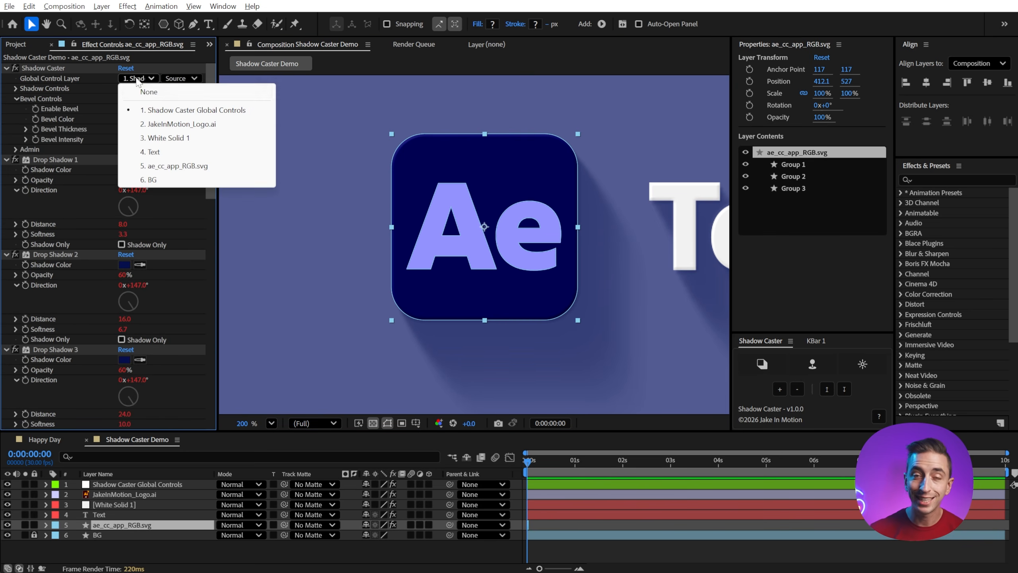
pyautogui.click(112, 101)
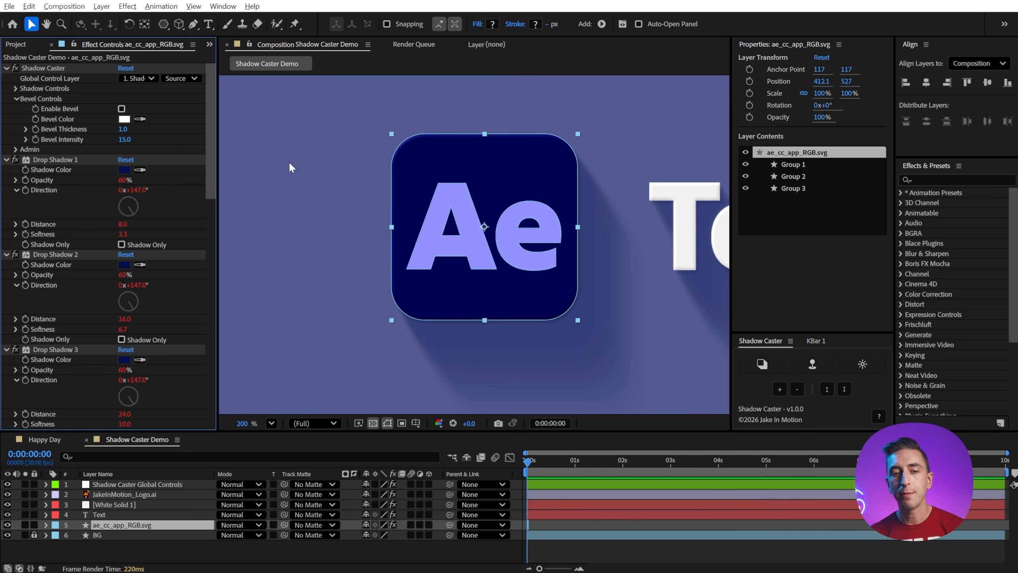
# Step: Try deleting the Shadow Caster Global Controls layer and restore it with its settings
pyautogui.scroll(-3, 377, 173)
pyautogui.moveTo(595, 197); pyautogui.dragTo(363, 185)
pyautogui.click(555, 235)
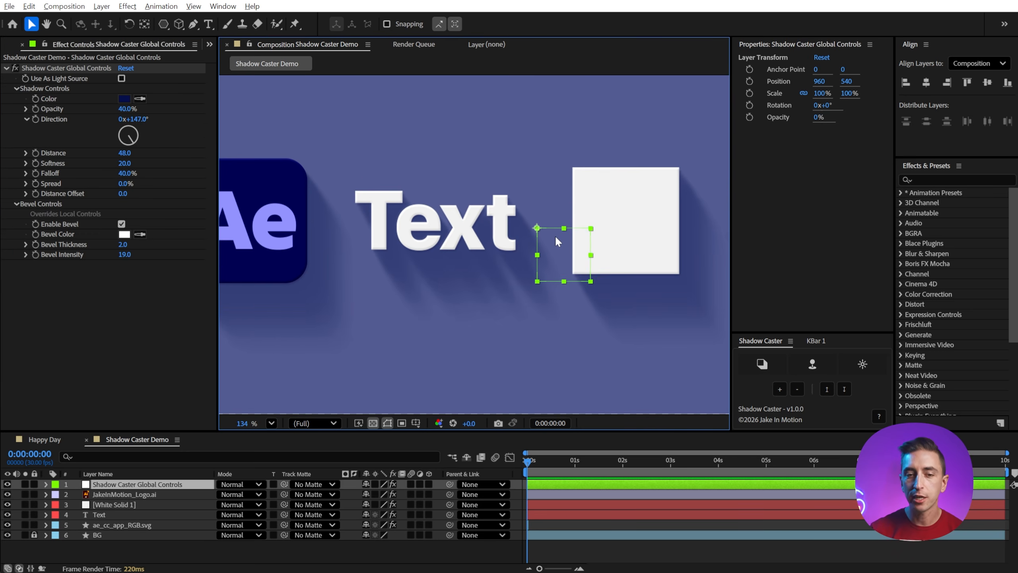
pyautogui.hotkey('shift', '/')
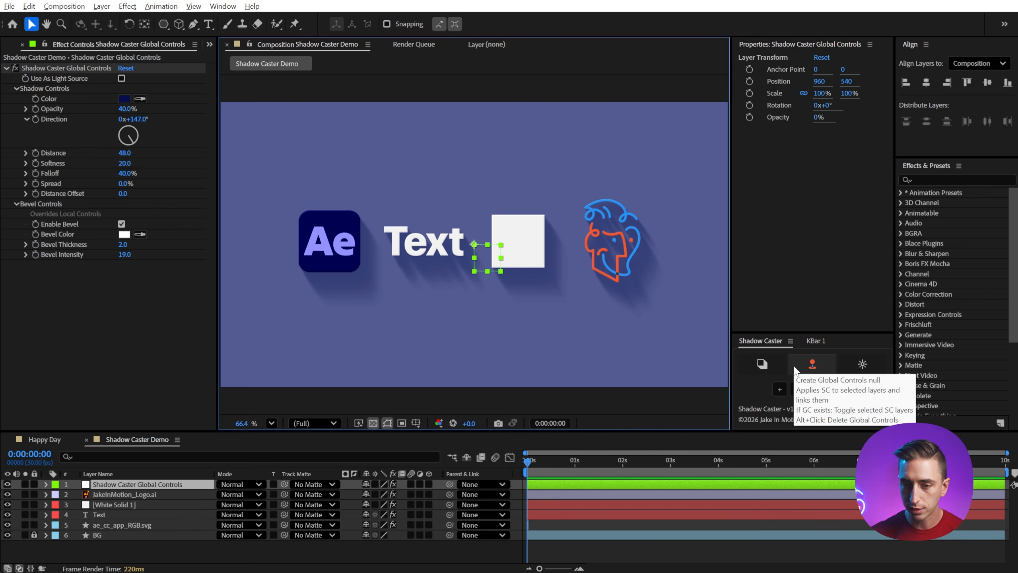
pyautogui.click(813, 365)
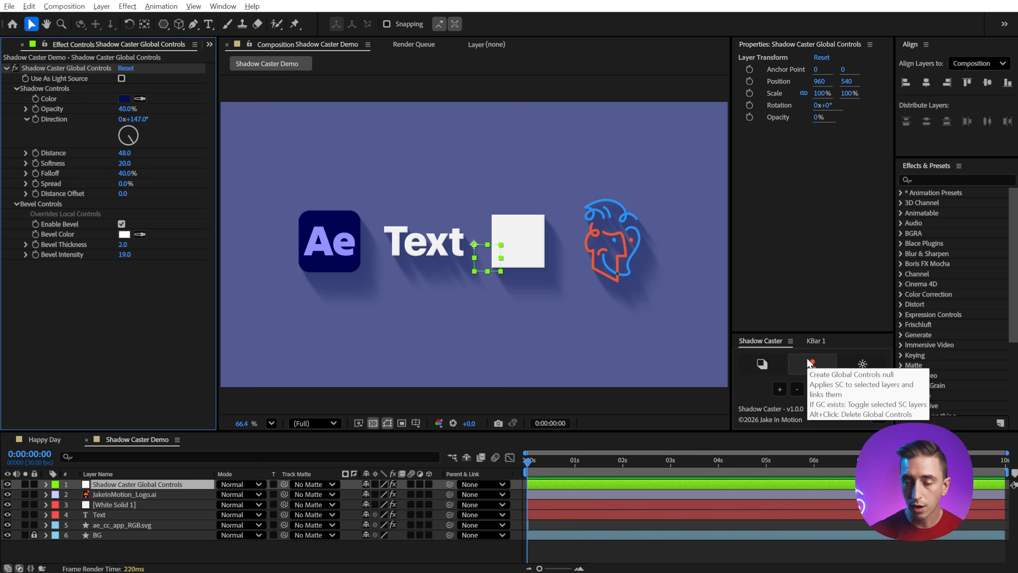
pyautogui.keyDown('alt'); pyautogui.click(811, 363); pyautogui.keyUp('alt')
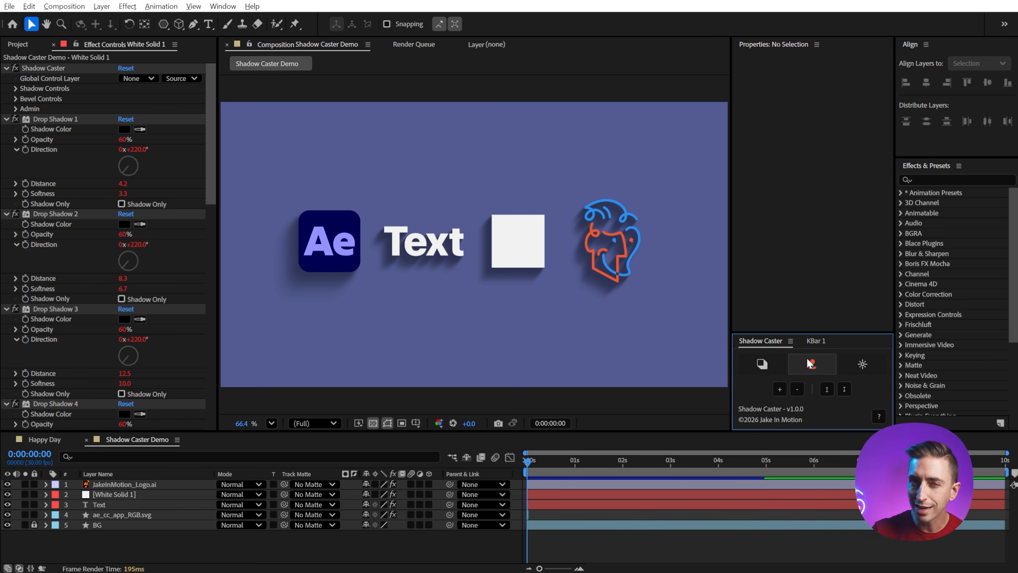
pyautogui.click(810, 363)
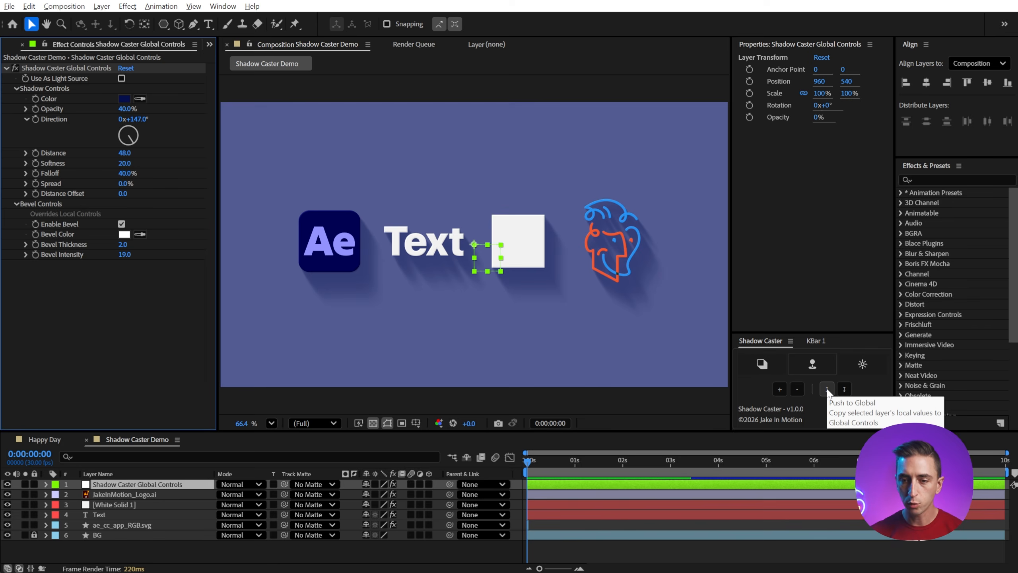
# Step: Pull the Global Controls values into all Shadow Caster layers with no layer selected
pyautogui.click(332, 248)
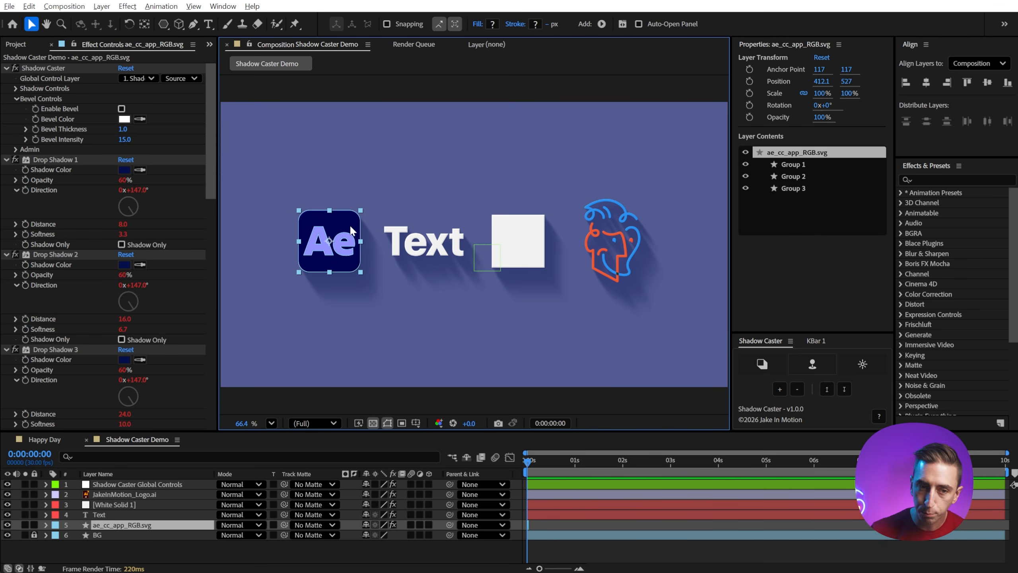
pyautogui.click(481, 252)
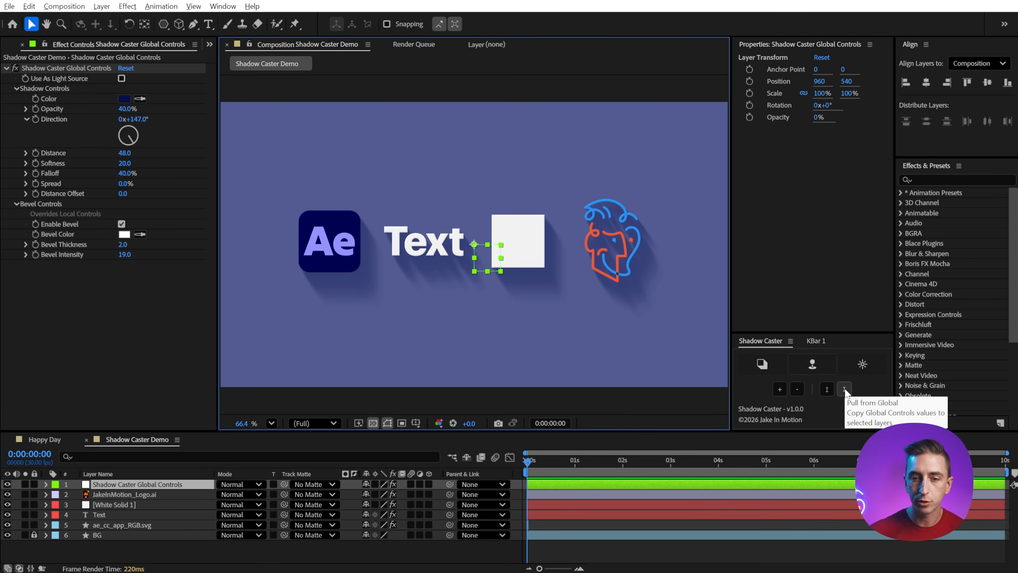
pyautogui.click(582, 391)
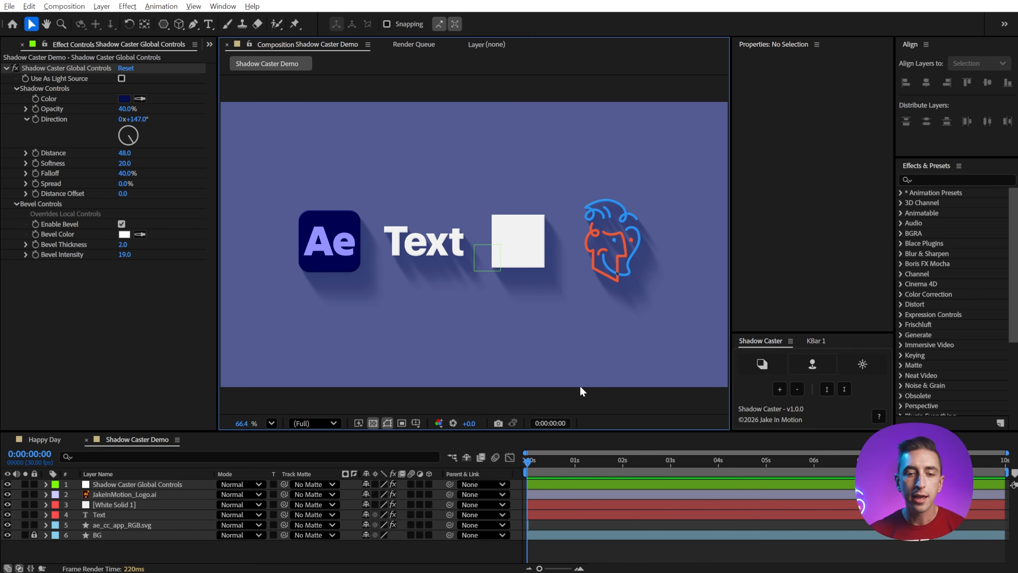
pyautogui.click(845, 388)
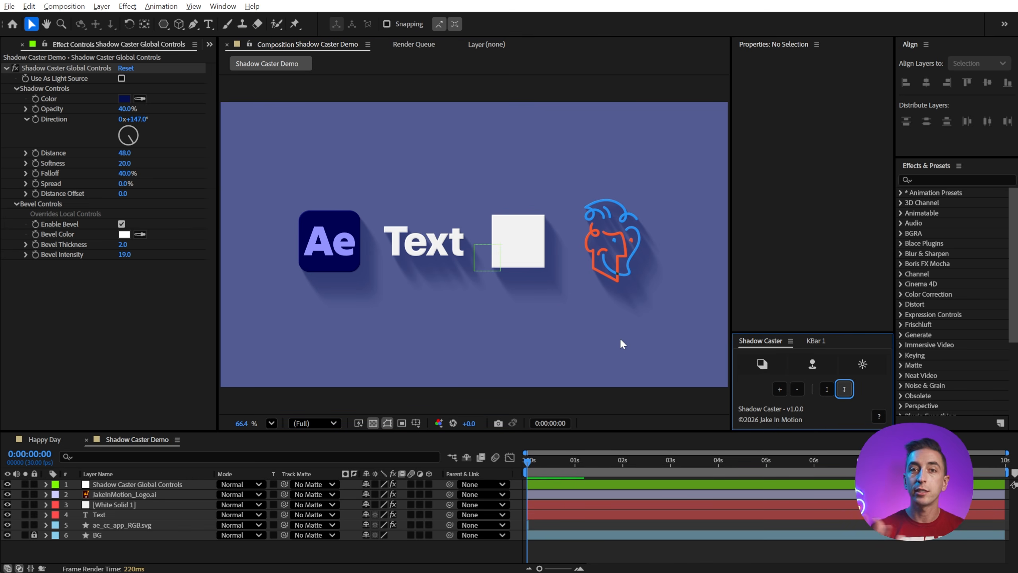
# Step: Delete the Global Controls layer to check the shadows on local values, and undo the deletion
pyautogui.click(496, 260)
pyautogui.click(812, 364)
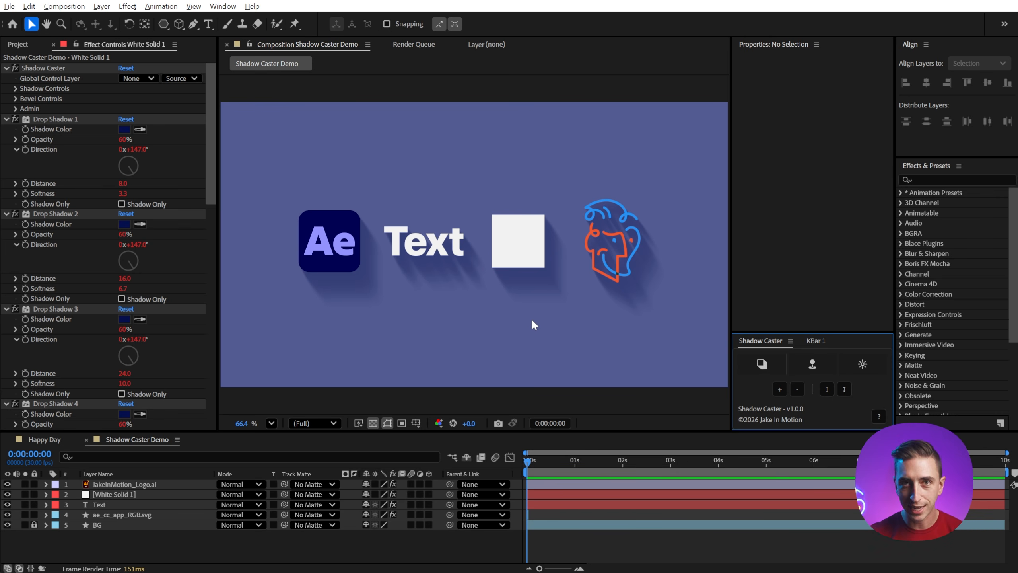
pyautogui.hotkey('ctrl', 'z')
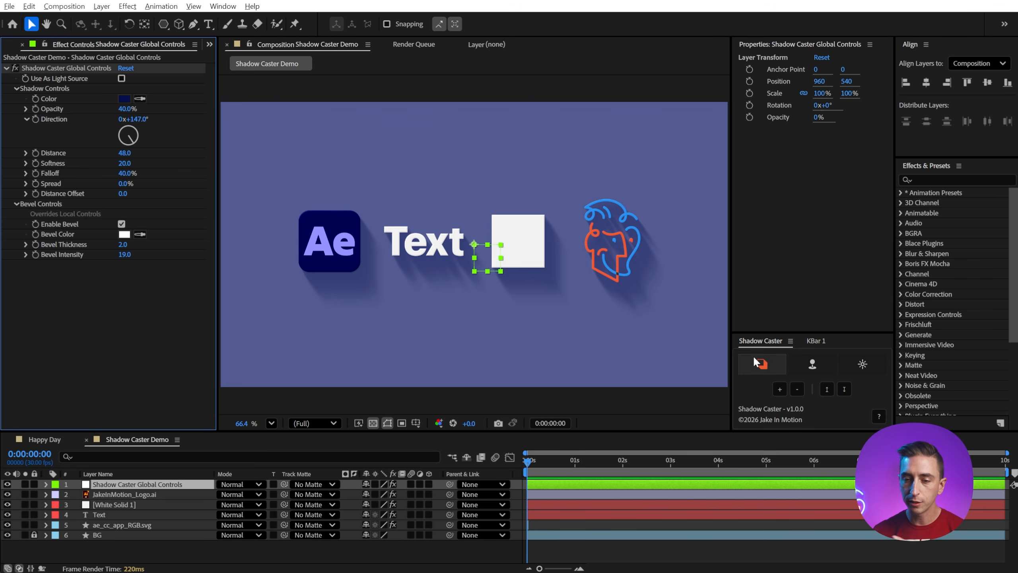
# Step: Add a Shadow Caster Light layer linked to the global controls and view it briefly in isolation
pyautogui.click(863, 361)
pyautogui.scroll(4, 96, 505)
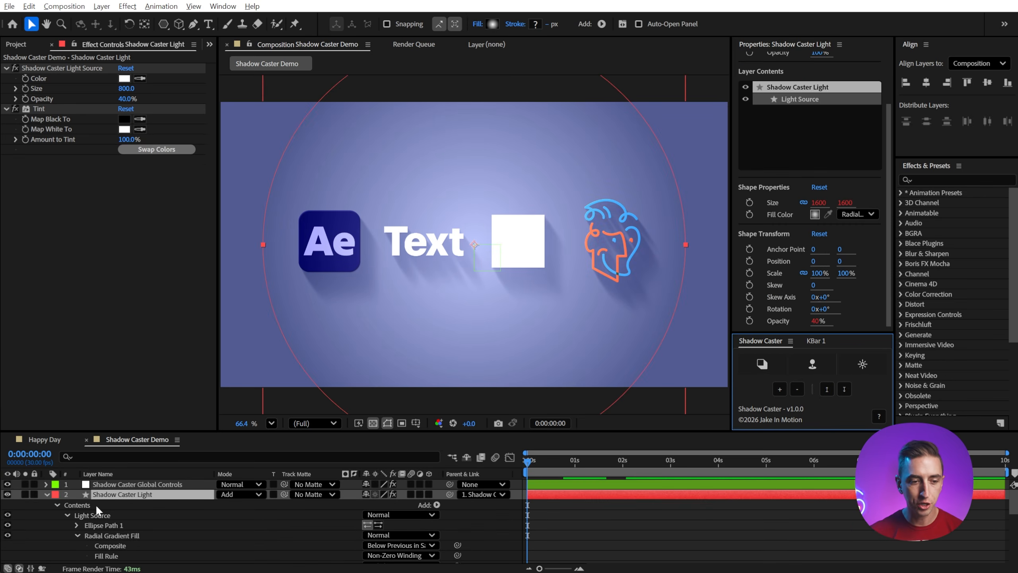
pyautogui.click(24, 494)
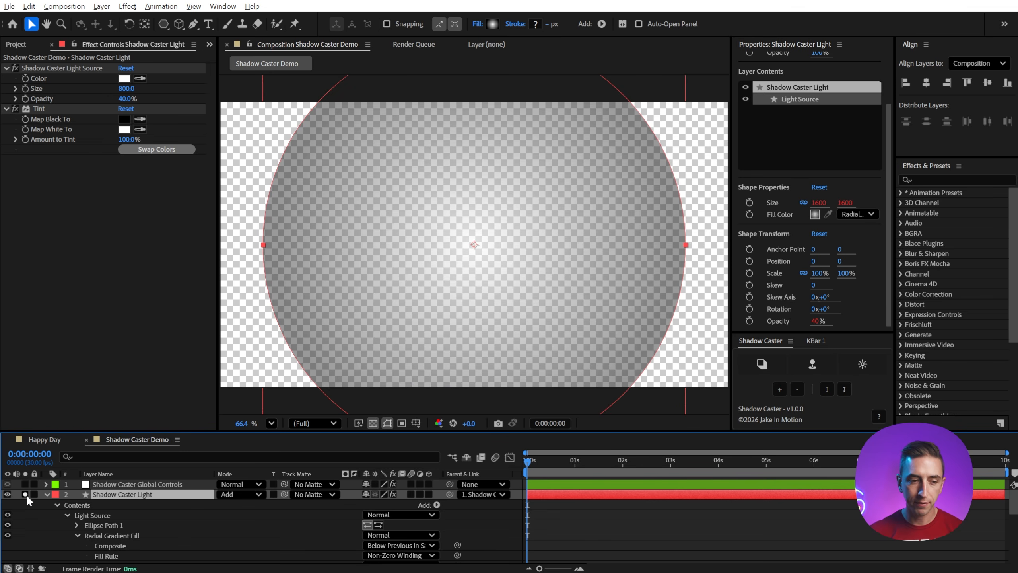
pyautogui.click(25, 493)
pyautogui.click(47, 494)
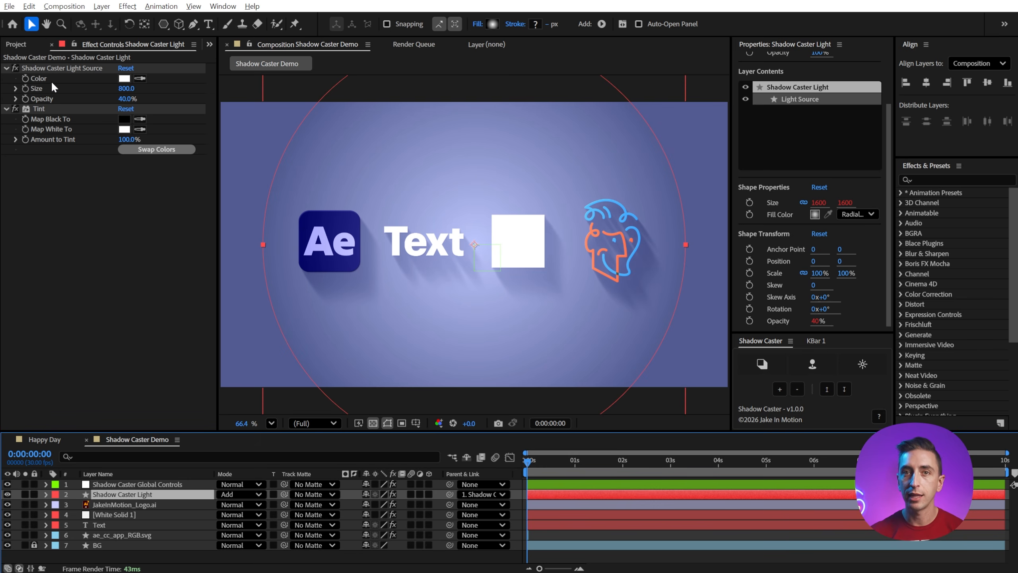
# Step: Try a light source Size of about 180 and undo it
pyautogui.moveTo(126, 88); pyautogui.dragTo(105, 89)
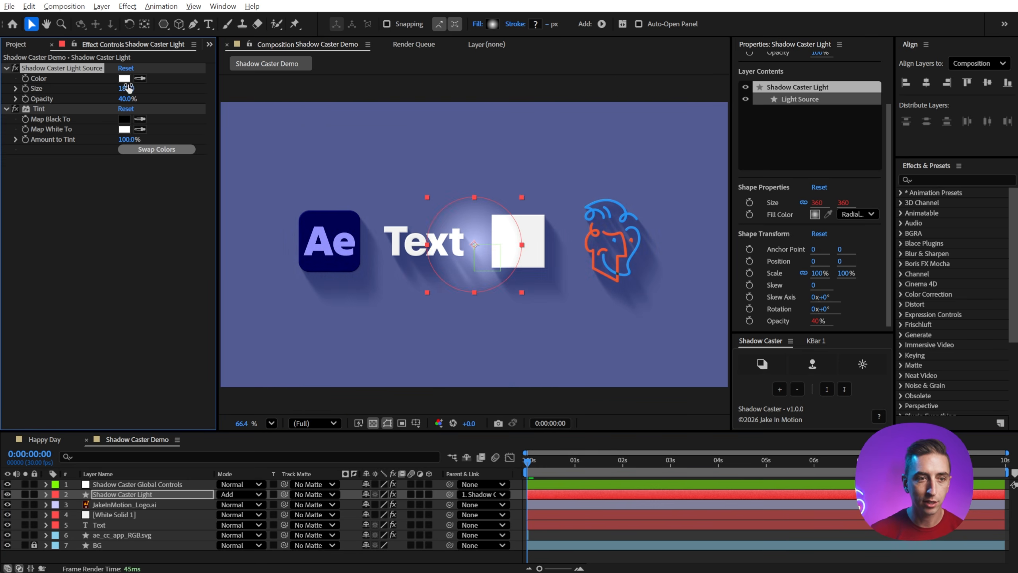
pyautogui.hotkey('ctrl', 'z')
# Step: Set the Shadow Caster Light Source color to a pale yellow with a hue of 48°
pyautogui.click(126, 78)
pyautogui.click(889, 317)
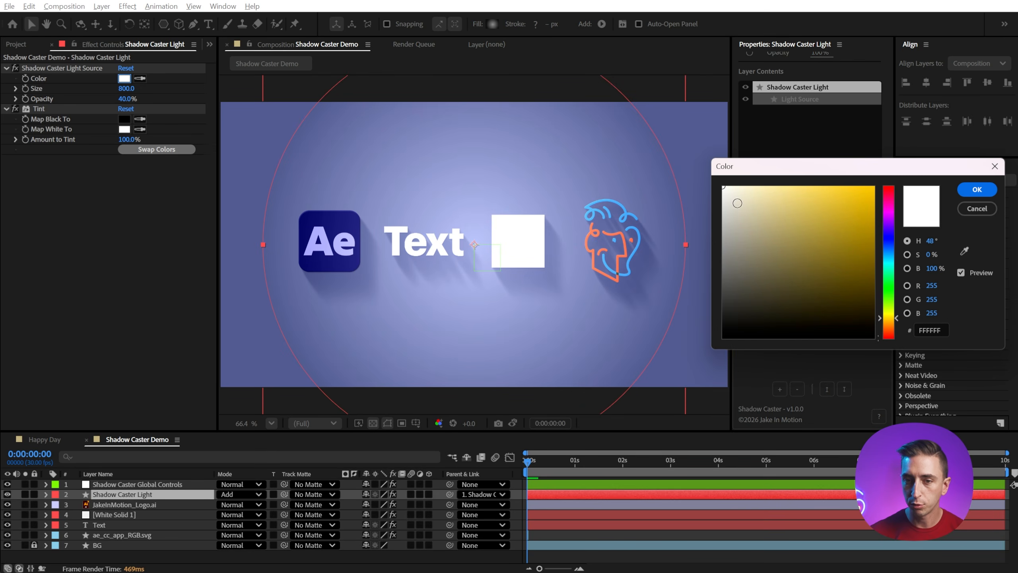
pyautogui.moveTo(737, 203); pyautogui.dragTo(770, 180)
pyautogui.click(977, 189)
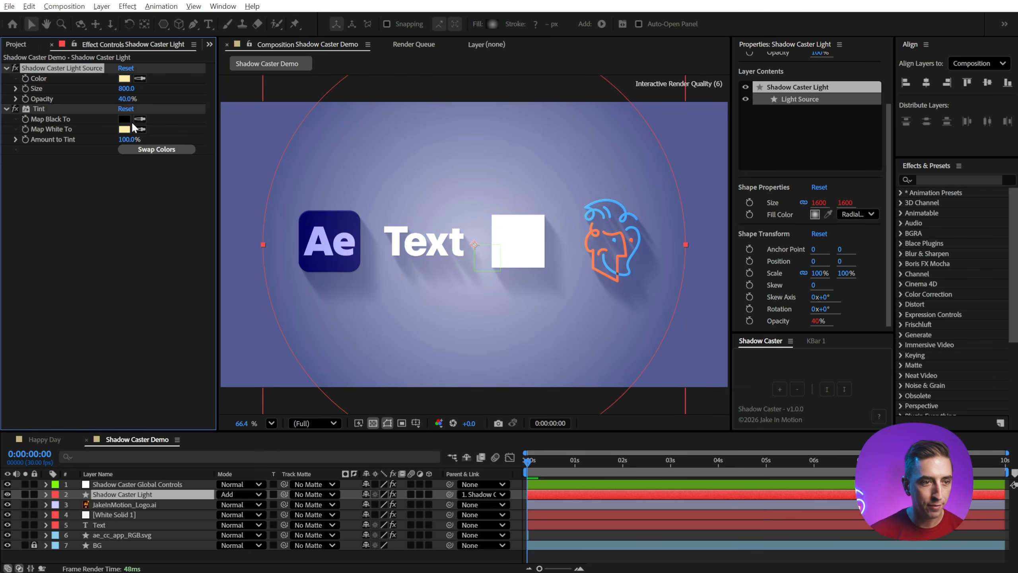
# Step: Set the Shadow Caster Light Source opacity to 20%
pyautogui.click(40, 107)
pyautogui.click(47, 68)
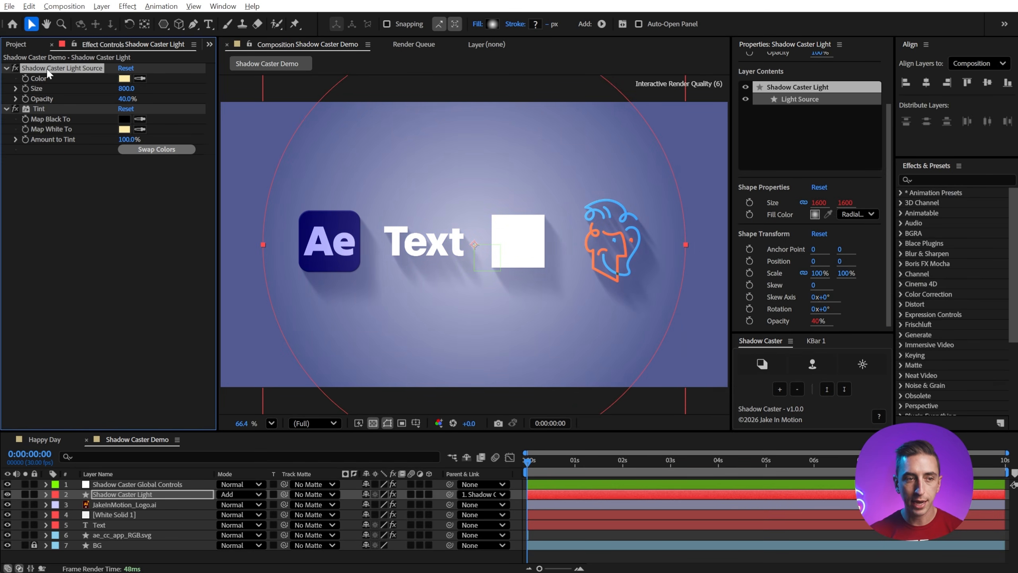
pyautogui.moveTo(125, 99); pyautogui.dragTo(111, 101)
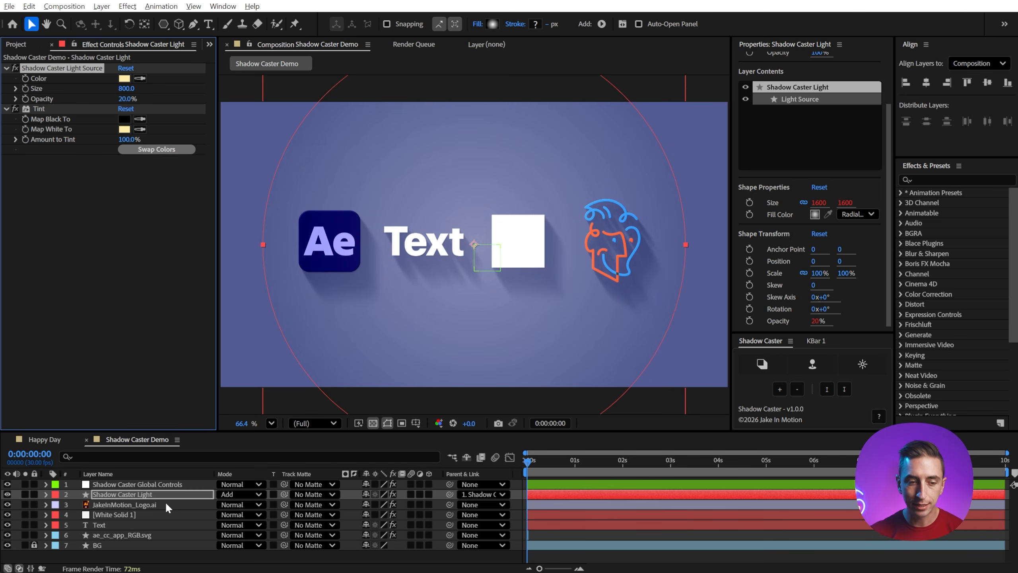
# Step: Move the Shadow Caster Global Controls null to the upper-left area of the composition, above the Ae logo
pyautogui.click(140, 494)
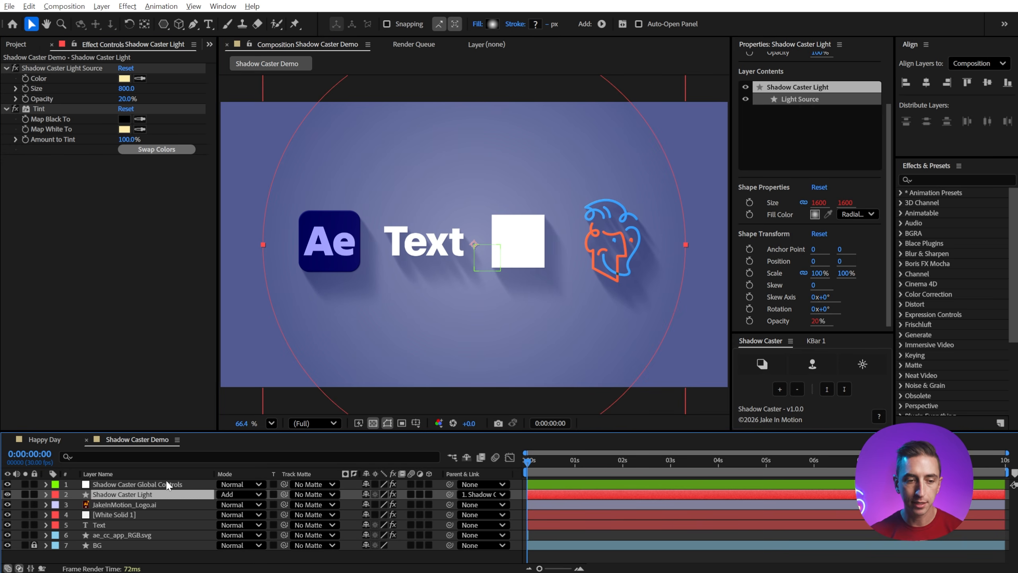
pyautogui.click(166, 484)
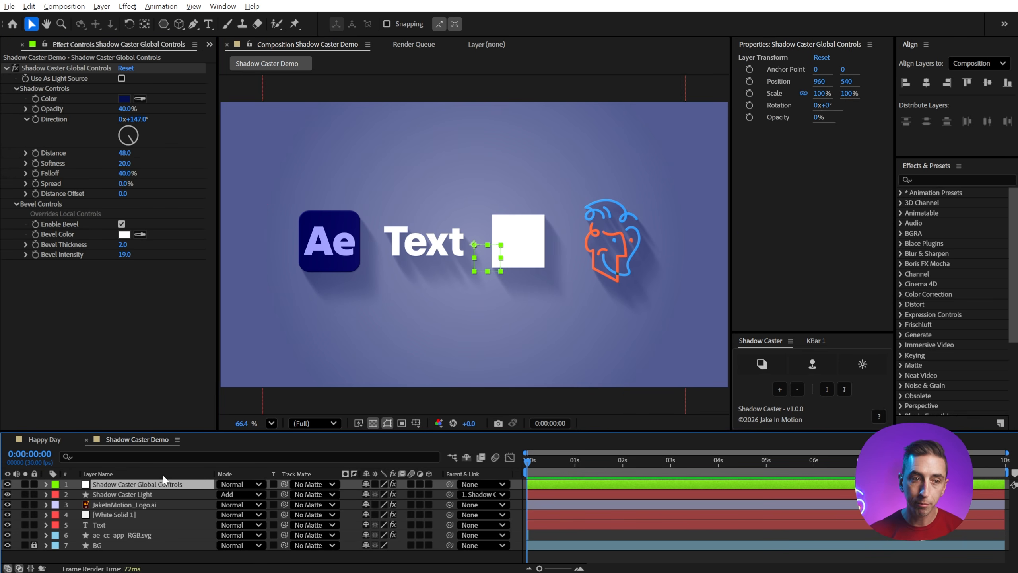
pyautogui.moveTo(487, 268); pyautogui.dragTo(320, 148)
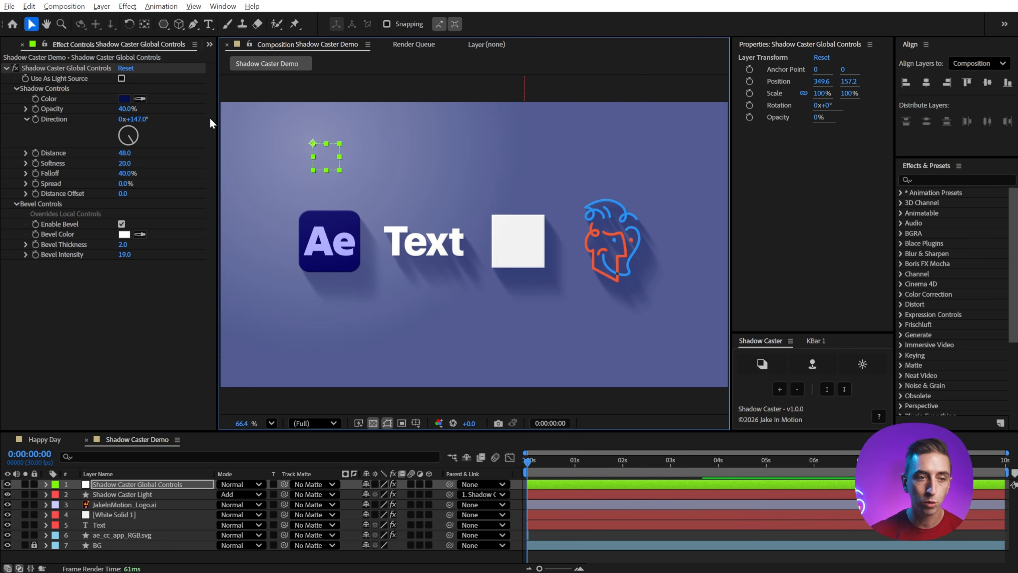
# Step: Enable Use As Light Source on the global controls and move the null to the composition's left edge, at about 58.8, 669.6
pyautogui.click(121, 78)
pyautogui.click(121, 78)
pyautogui.moveTo(332, 150); pyautogui.dragTo(244, 285)
# Step: Set the Shadow Caster Light's Size to about 2390 so it covers the whole composition
pyautogui.click(343, 337)
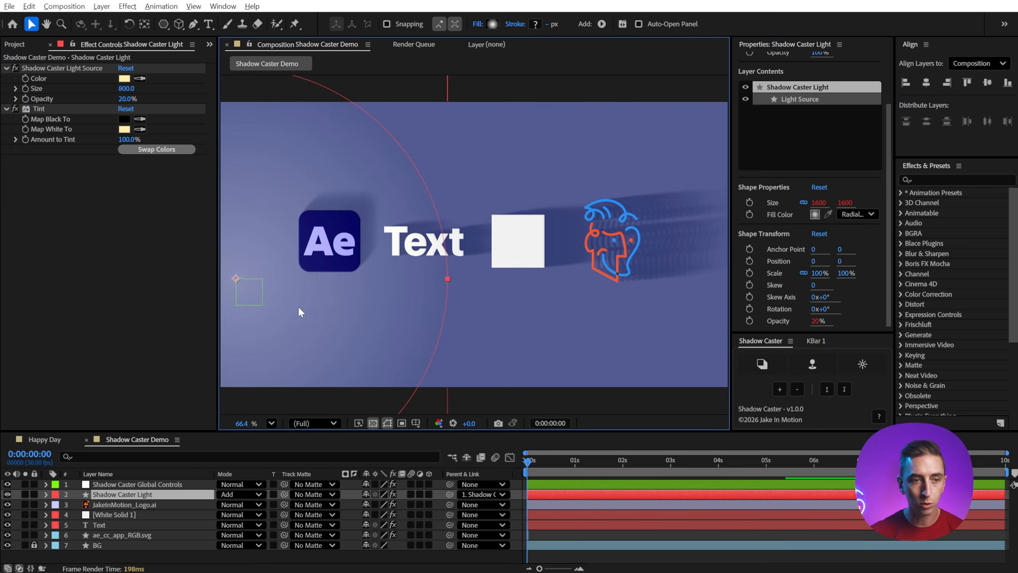
pyautogui.moveTo(126, 89); pyautogui.dragTo(212, 89)
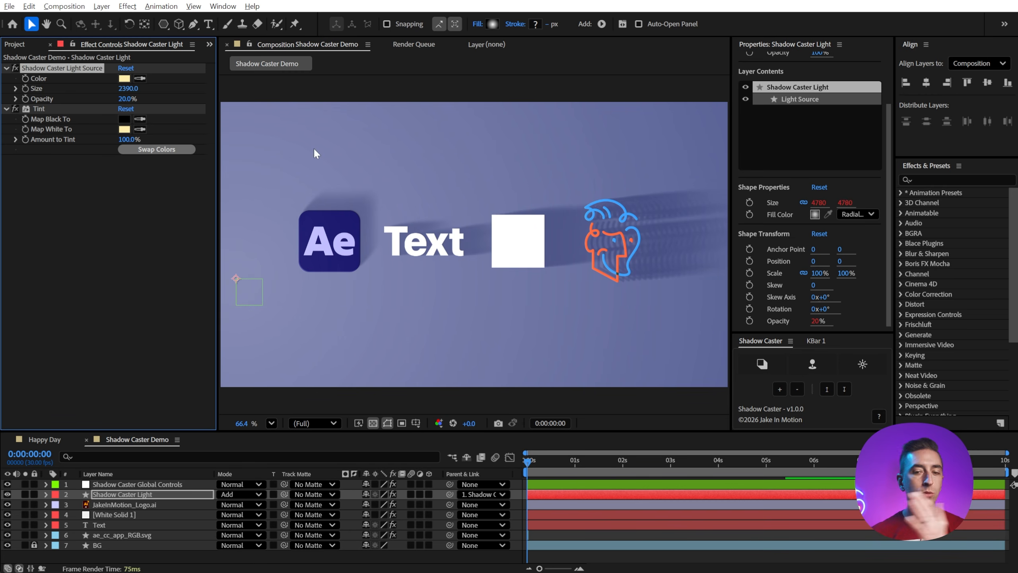
# Step: Move the global controls null to the composition's upper-left corner and set its Distance Offset to -36
pyautogui.click(249, 292)
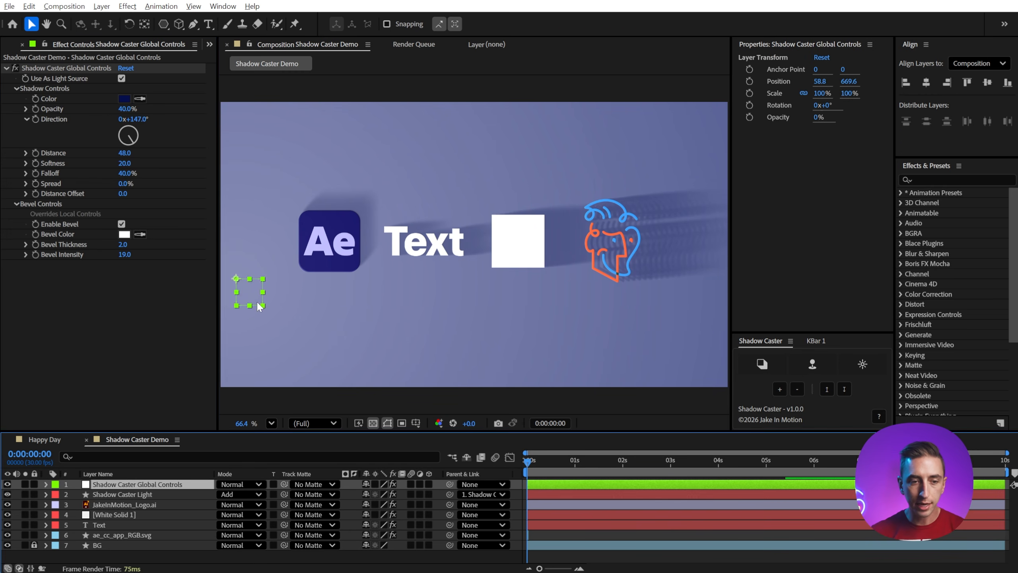
pyautogui.moveTo(197, 261); pyautogui.dragTo(252, 156)
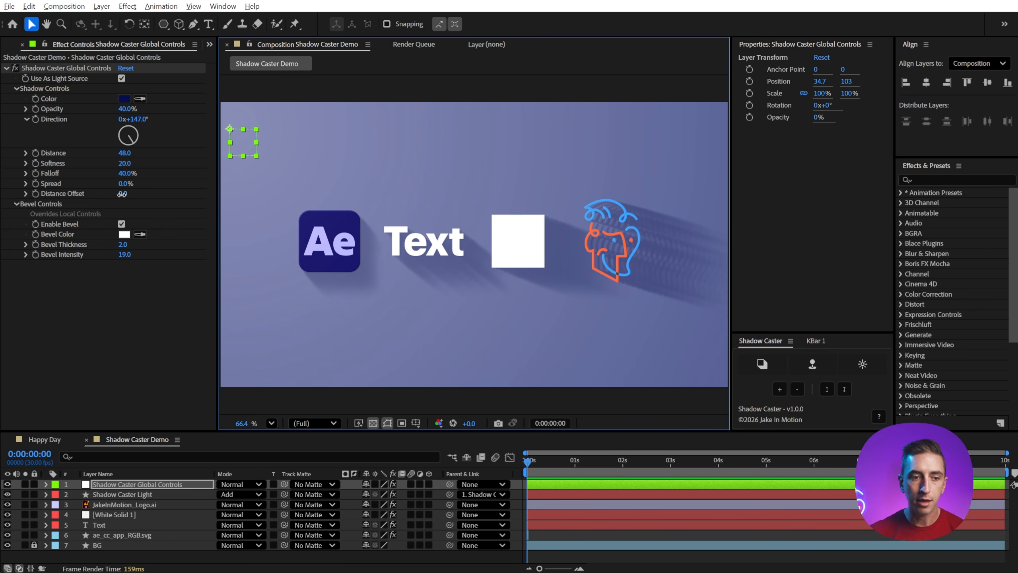
pyautogui.moveTo(121, 194); pyautogui.dragTo(102, 197)
pyautogui.moveTo(105, 197); pyautogui.dragTo(102, 197)
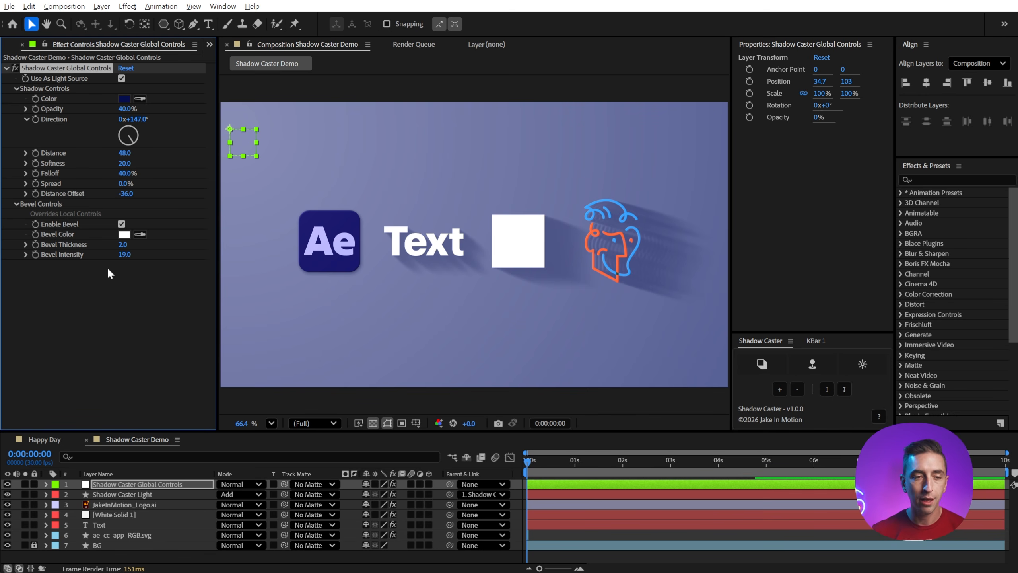
# Step: Set Distance Offset (Global Only) to -70% in the Shadow Caster effect on the JakeInMotion_Logo.ai layer
pyautogui.click(112, 504)
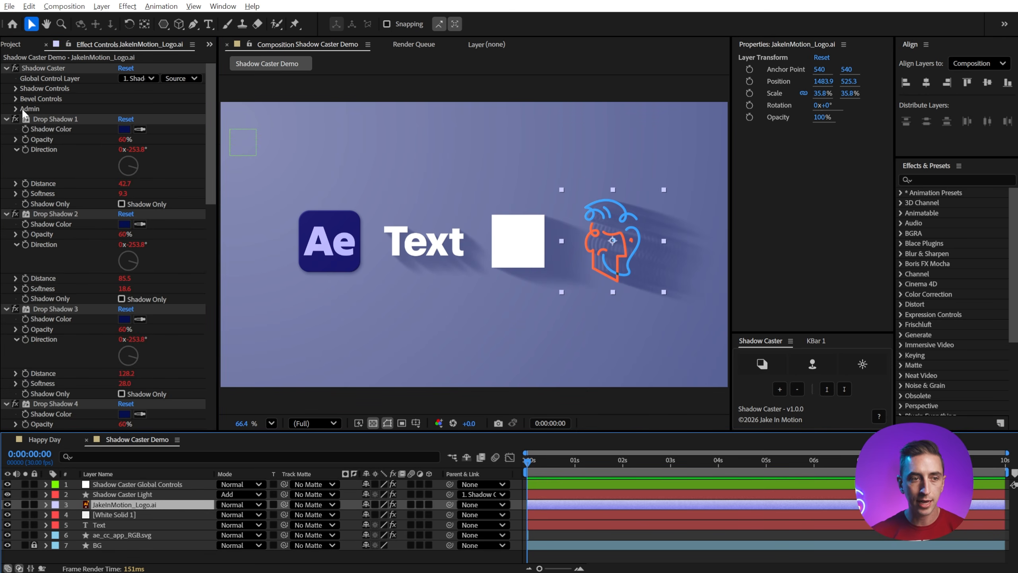
pyautogui.click(15, 88)
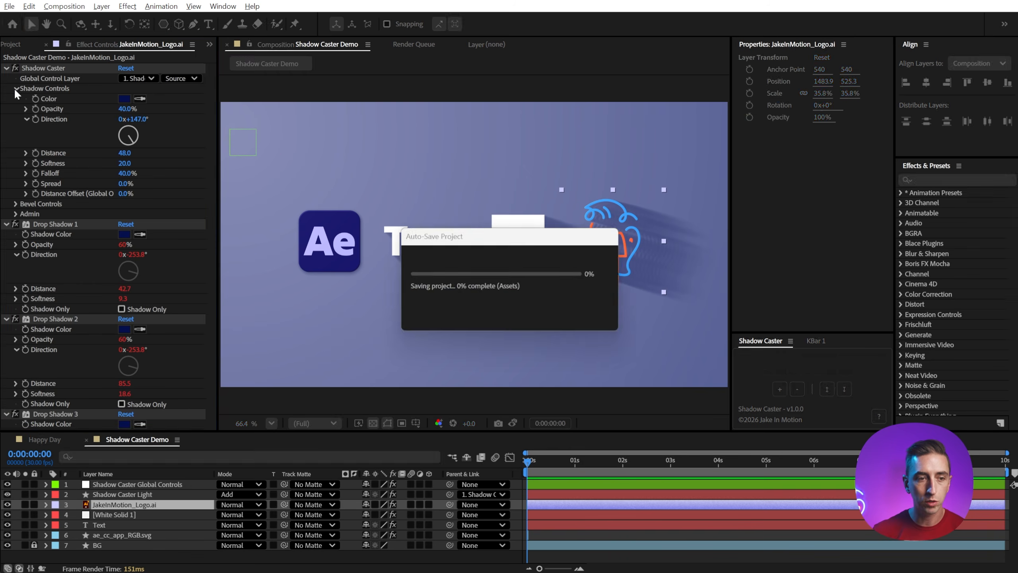
pyautogui.moveTo(218, 129); pyautogui.dragTo(271, 130)
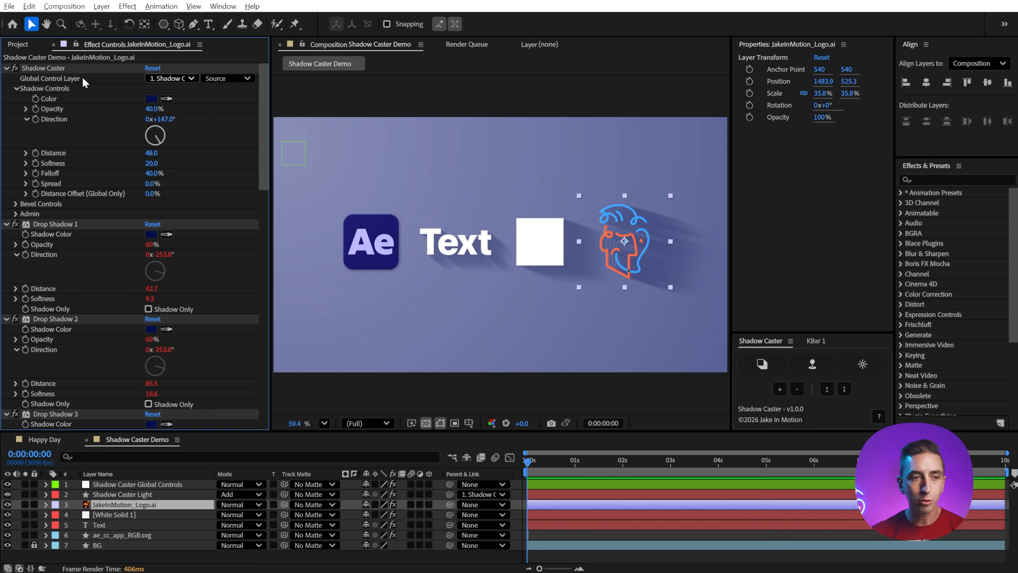
pyautogui.moveTo(151, 193); pyautogui.dragTo(107, 194)
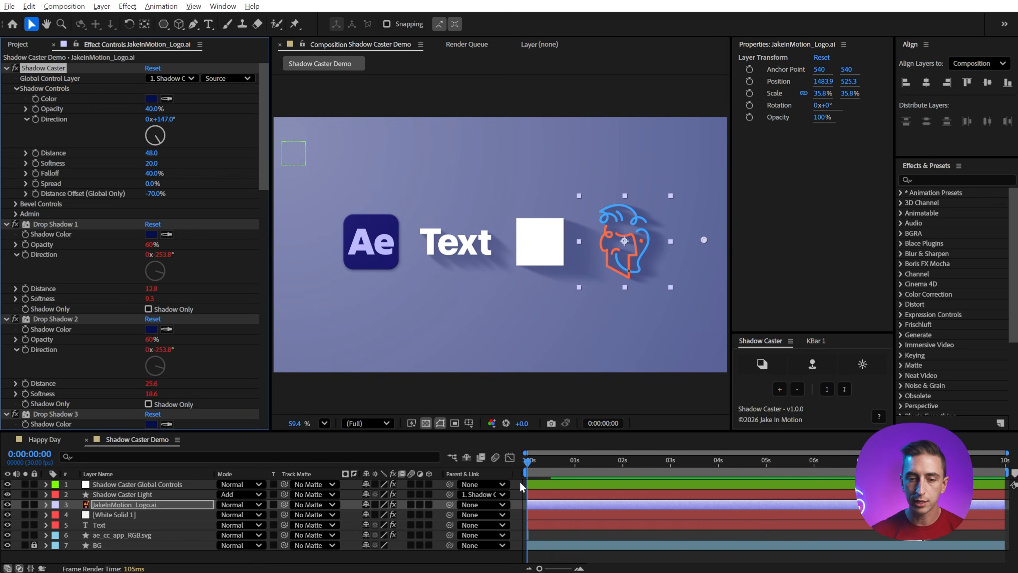
# Step: Move the global controls null just above the composition's top edge, near the horizontal center, at about 881, -75
pyautogui.press('F2')
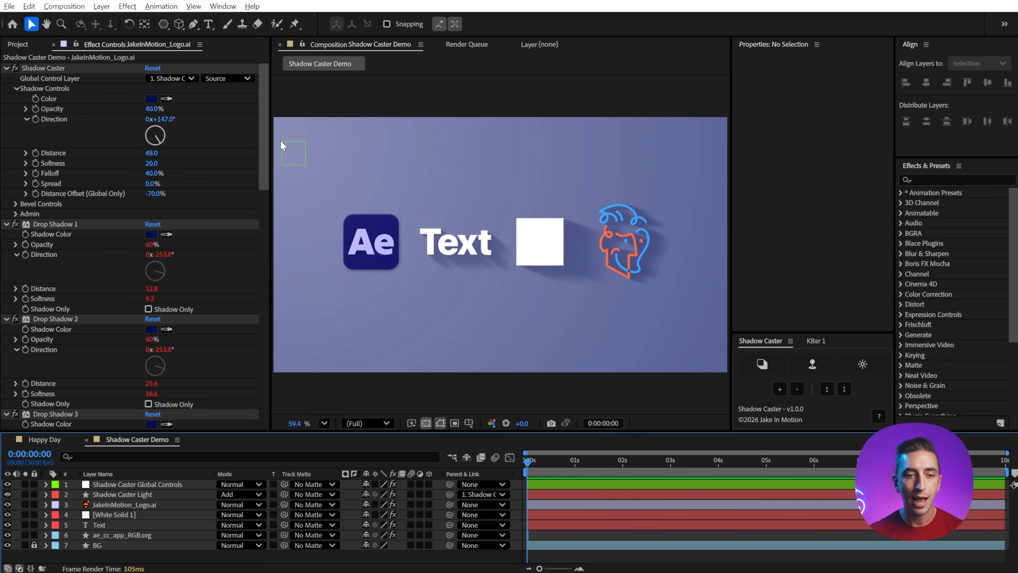
pyautogui.moveTo(283, 145); pyautogui.dragTo(492, 116)
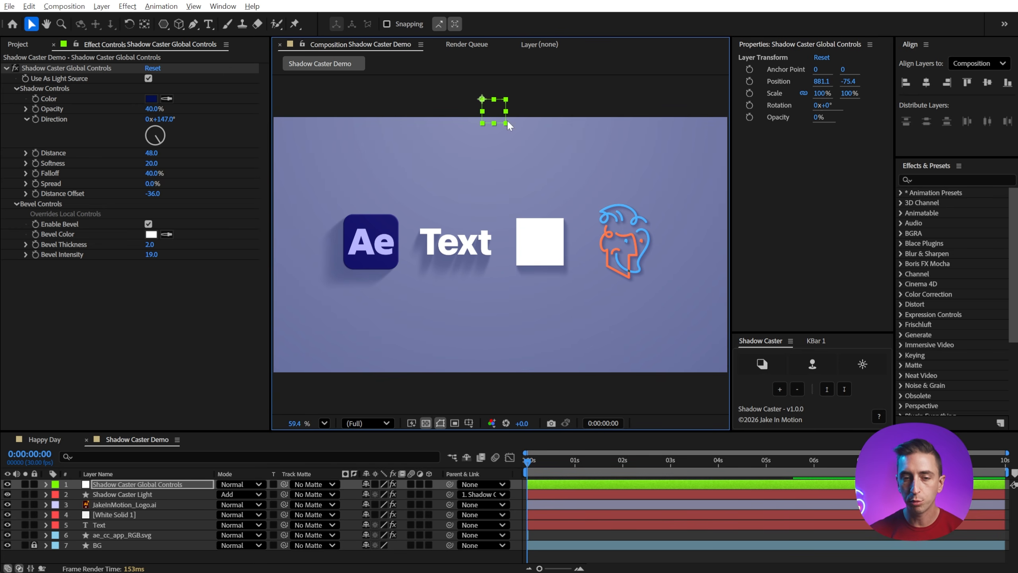
# Step: Delete the Shadow Caster Light layer and the Shadow Caster Global Controls layer
pyautogui.keyDown('alt'); pyautogui.click(851, 368); pyautogui.keyUp('alt')
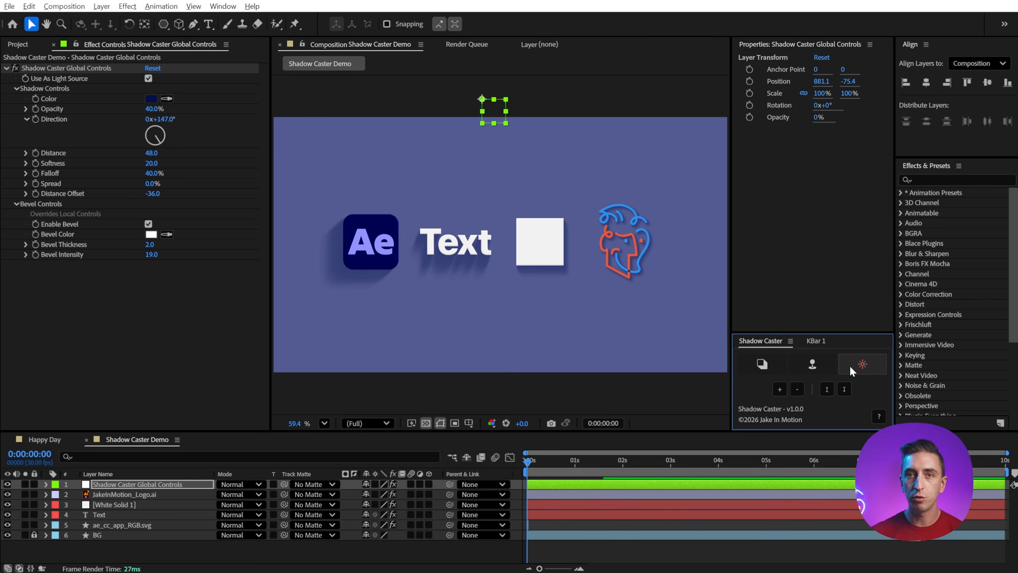
pyautogui.keyDown('alt'); pyautogui.click(806, 366); pyautogui.keyUp('alt')
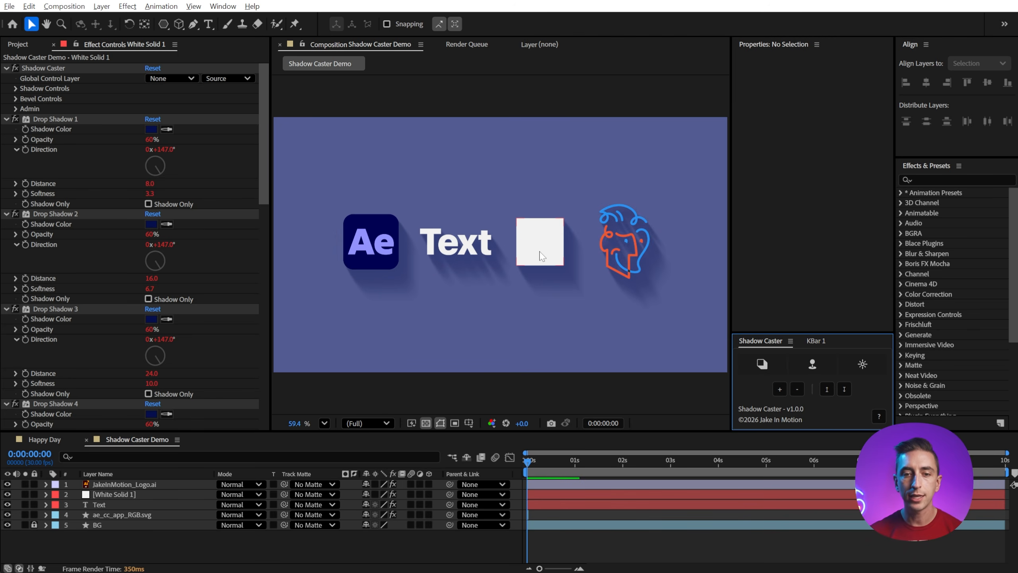
# Step: Examine the shadows and Shadow Caster settings of the white square, the Ae logo and the JakeInMotion logo up close
pyautogui.click(541, 253)
pyautogui.scroll(5, 574, 253)
pyautogui.moveTo(649, 253); pyautogui.dragTo(538, 248)
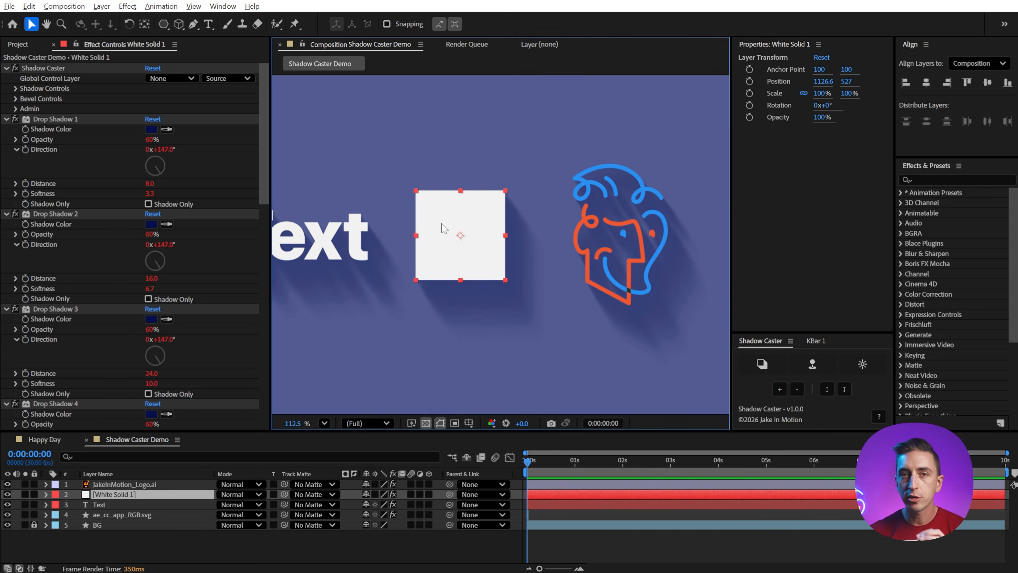
pyautogui.moveTo(459, 220); pyautogui.dragTo(630, 186)
pyautogui.click(355, 201)
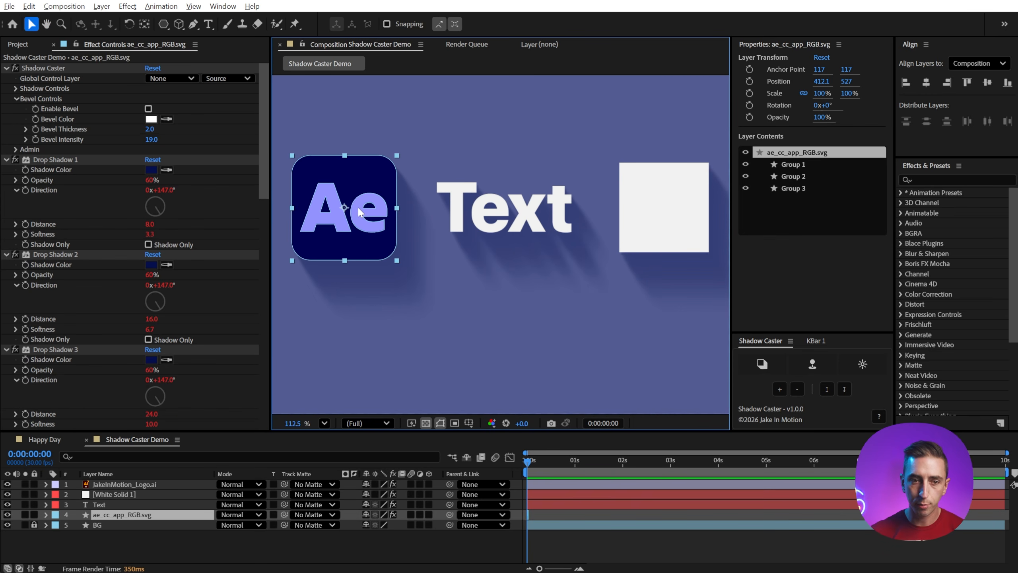
pyautogui.moveTo(633, 209); pyautogui.dragTo(439, 211)
pyautogui.click(643, 200)
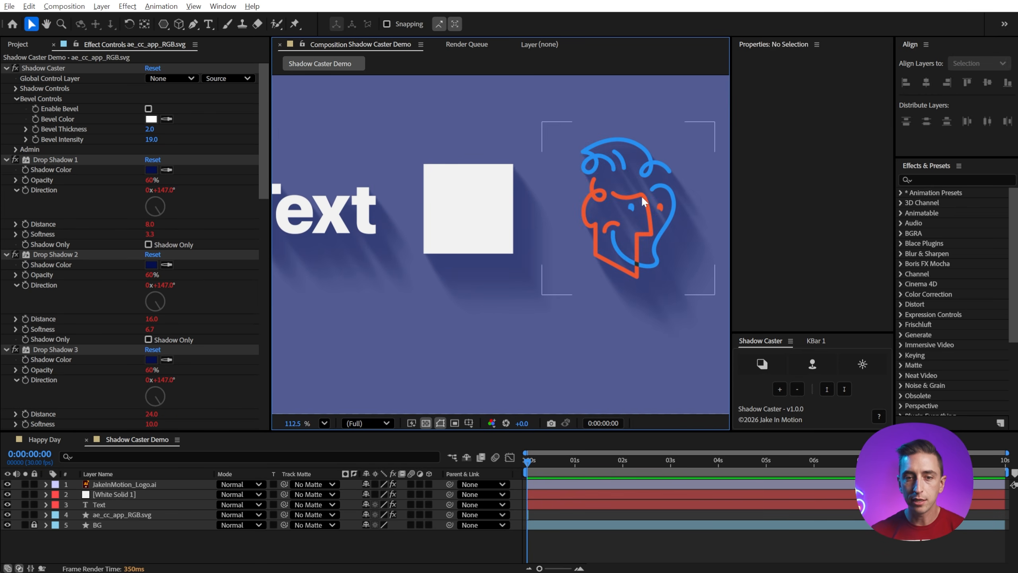
pyautogui.click(452, 196)
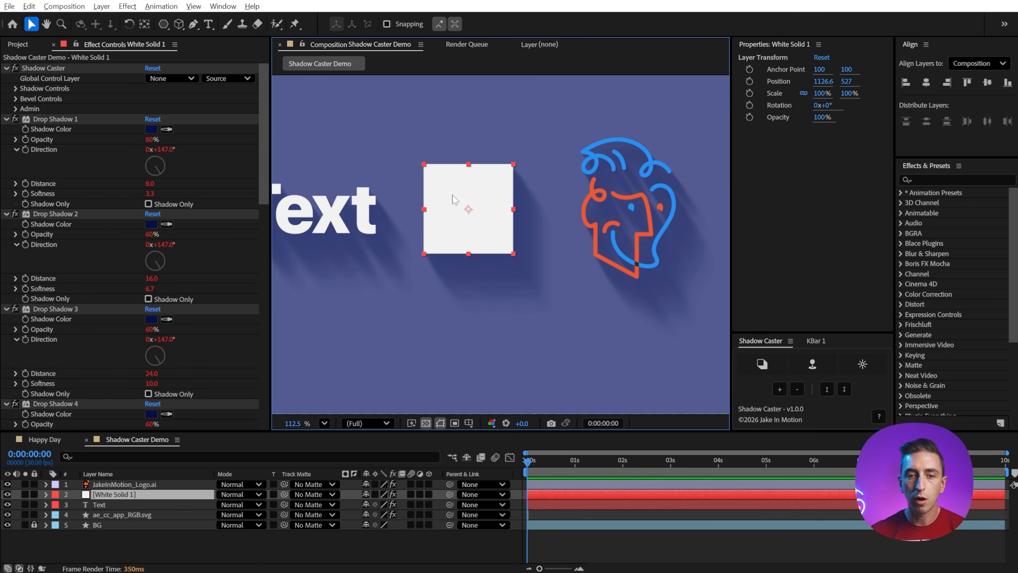
pyautogui.click(662, 199)
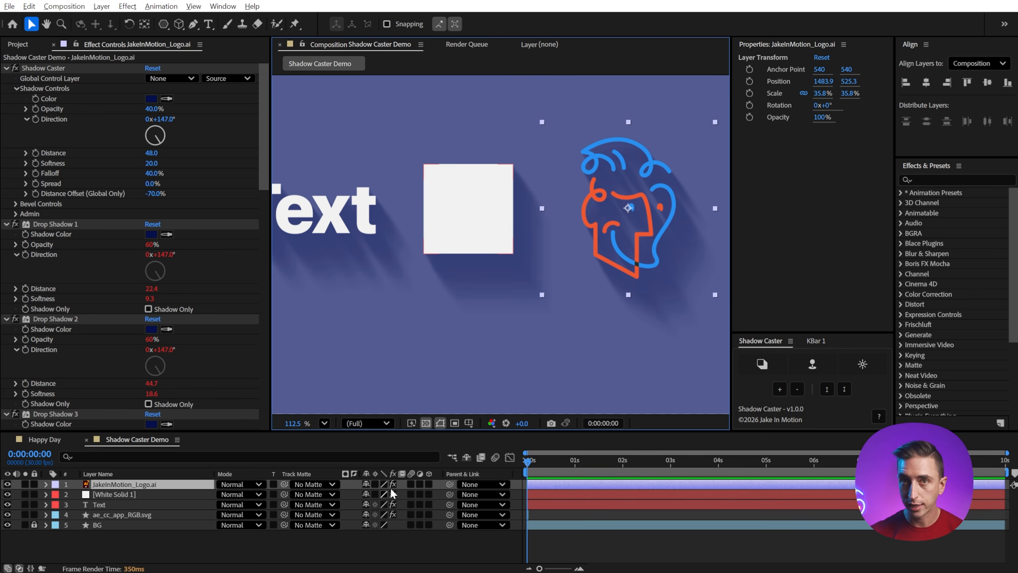
# Step: Inspect the Admin values a, b and c of the Shadow Caster effect on White Solid 1, and collapse them again
pyautogui.click(485, 201)
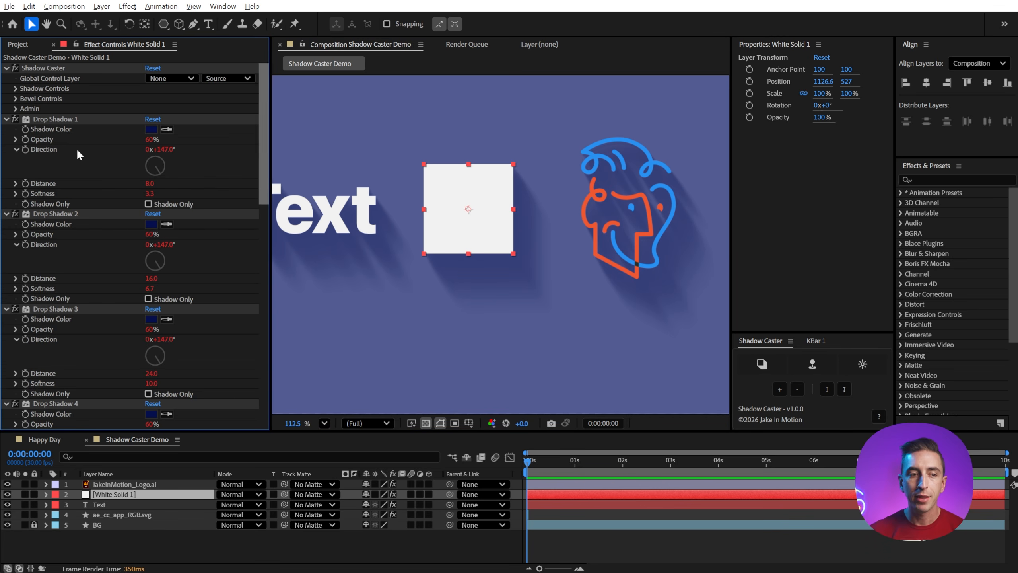
pyautogui.click(16, 109)
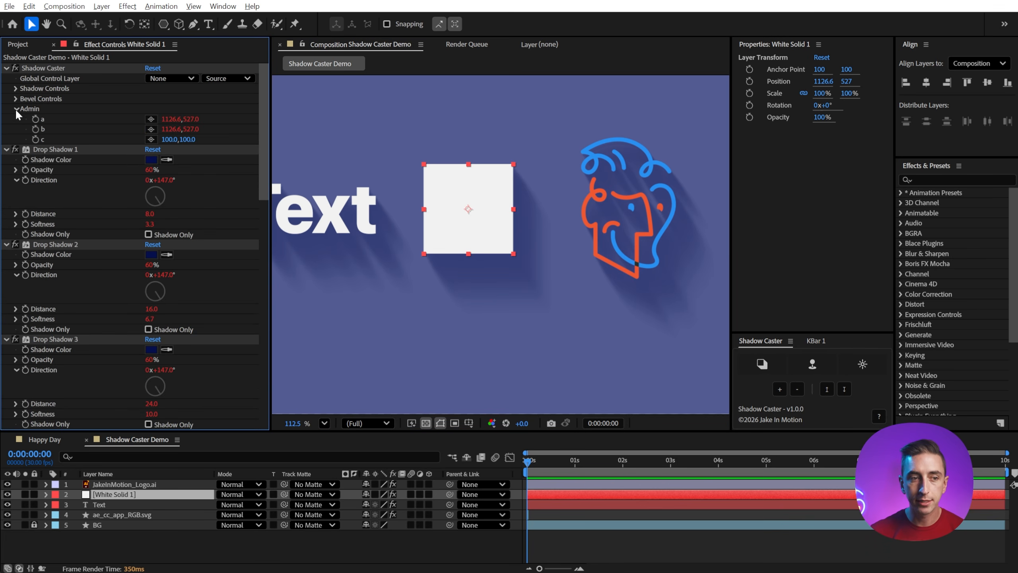
pyautogui.rightClick(42, 138)
pyautogui.click(95, 253)
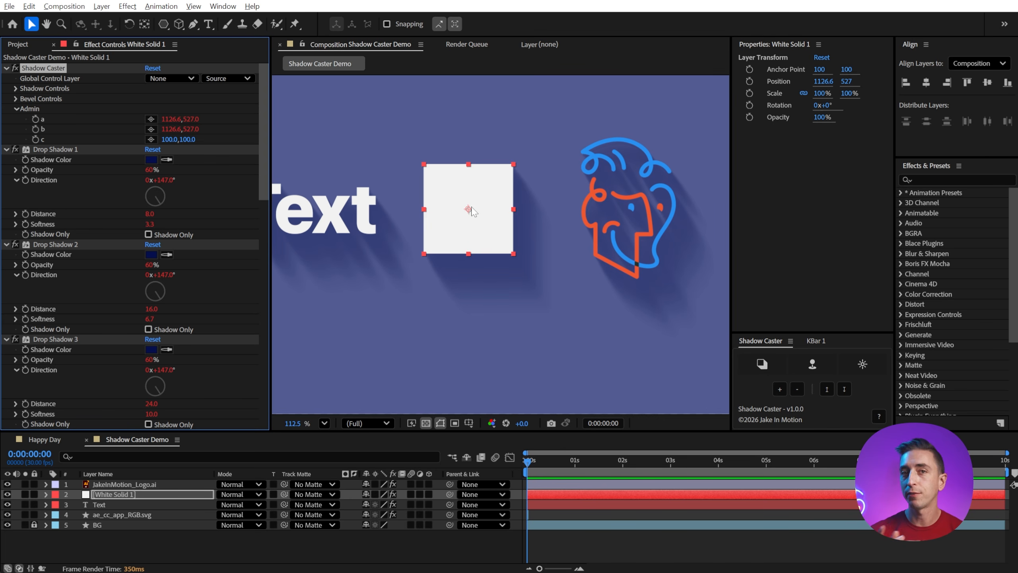
pyautogui.click(471, 210)
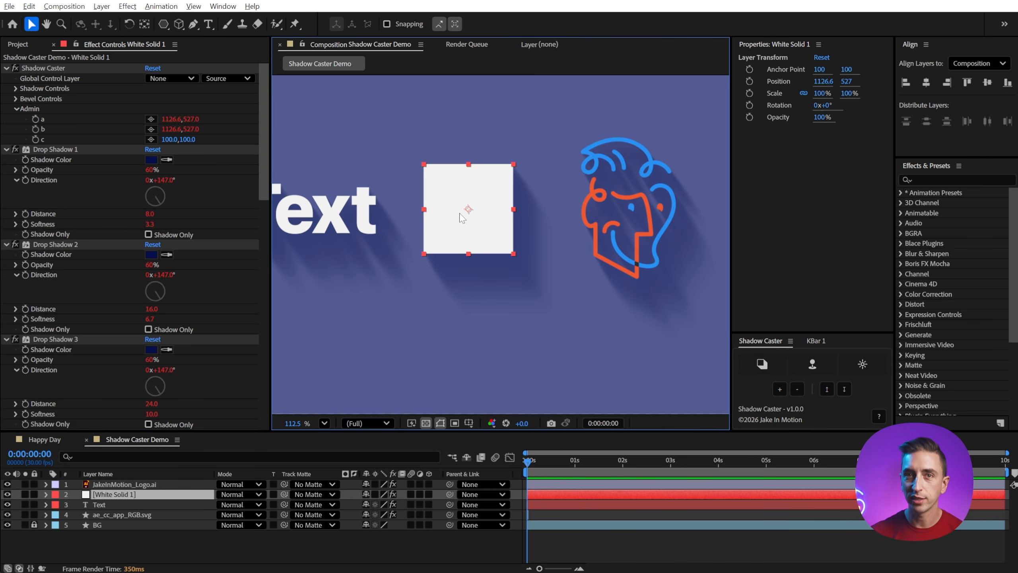
pyautogui.click(16, 108)
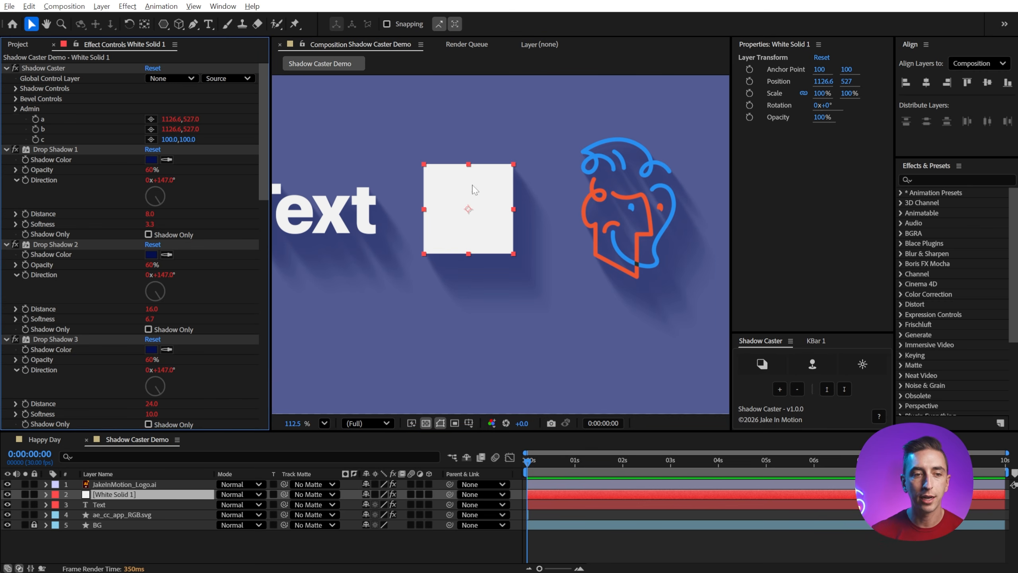
# Step: Try rotating the white square to about 126.7° and scaling it to about 195%, undo both changes, and deselect the layer
pyautogui.press('w')
pyautogui.moveTo(446, 177); pyautogui.dragTo(590, 192)
pyautogui.press('v')
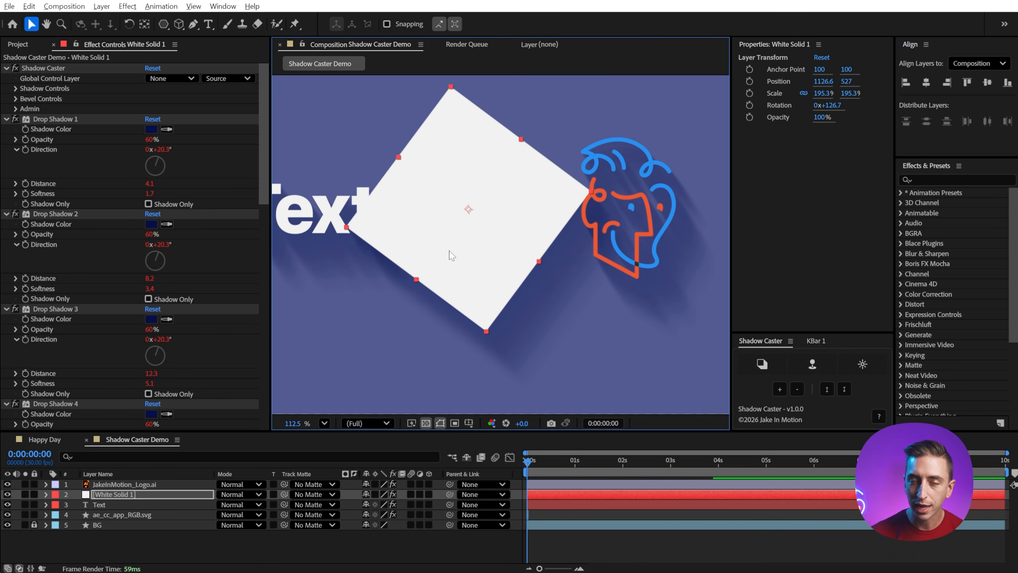
pyautogui.hotkey('ctrl', 'z')
pyautogui.hotkey('ctrl', 'z')
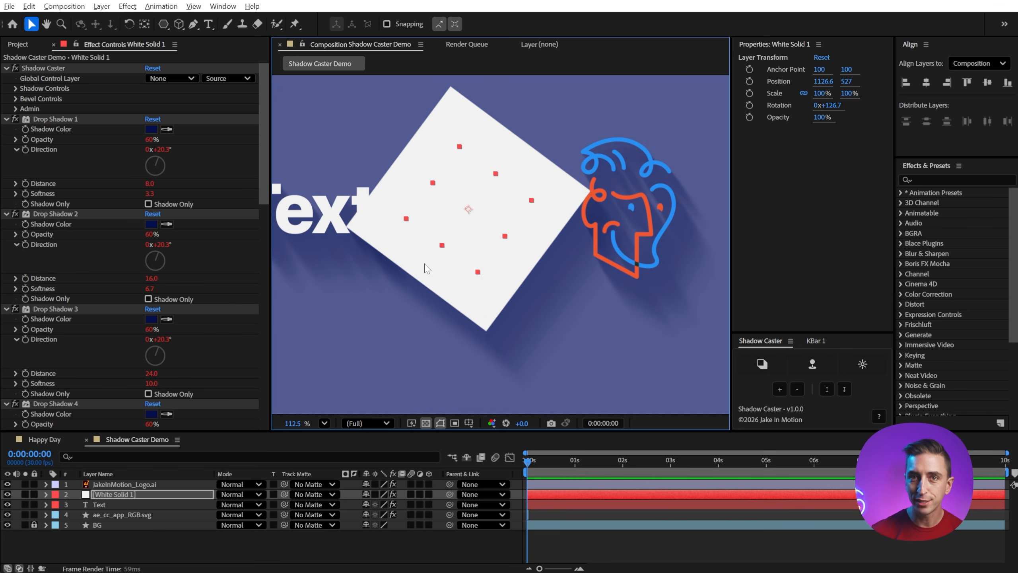
pyautogui.hotkey('shift', '/')
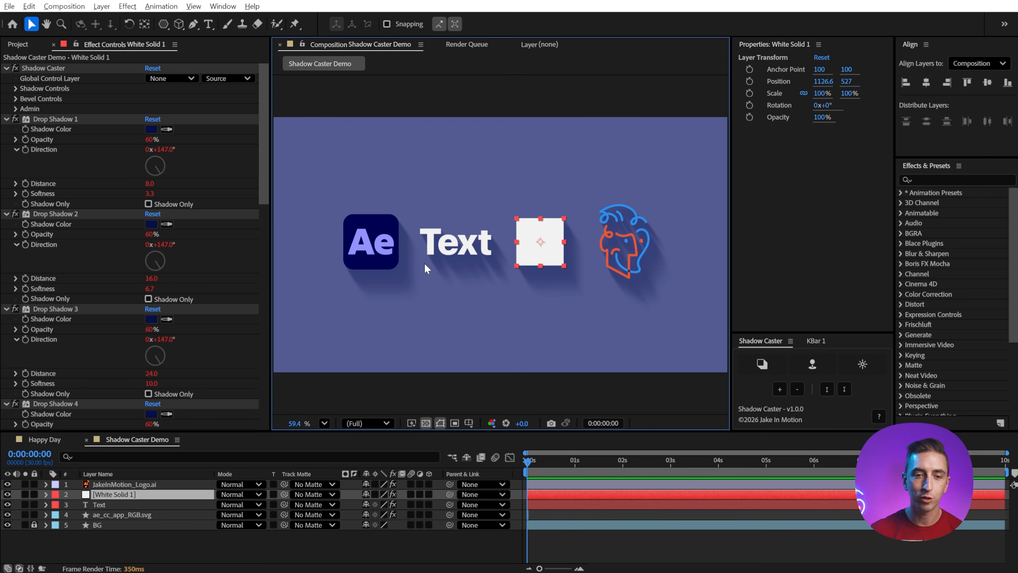
pyautogui.click(428, 327)
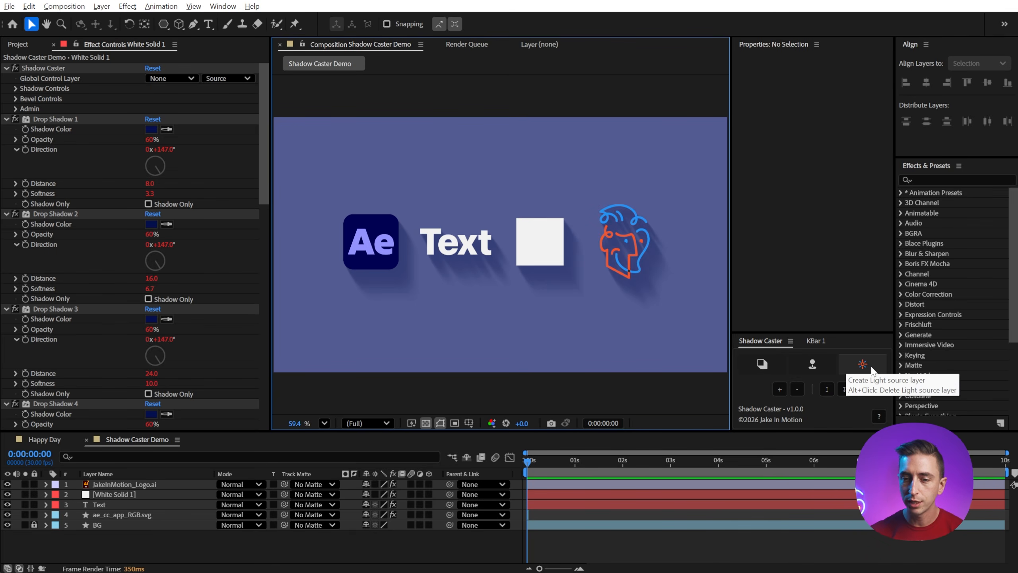
# Step: Open the Shadow Caster help, review its usage instructions, and close it
pyautogui.click(878, 417)
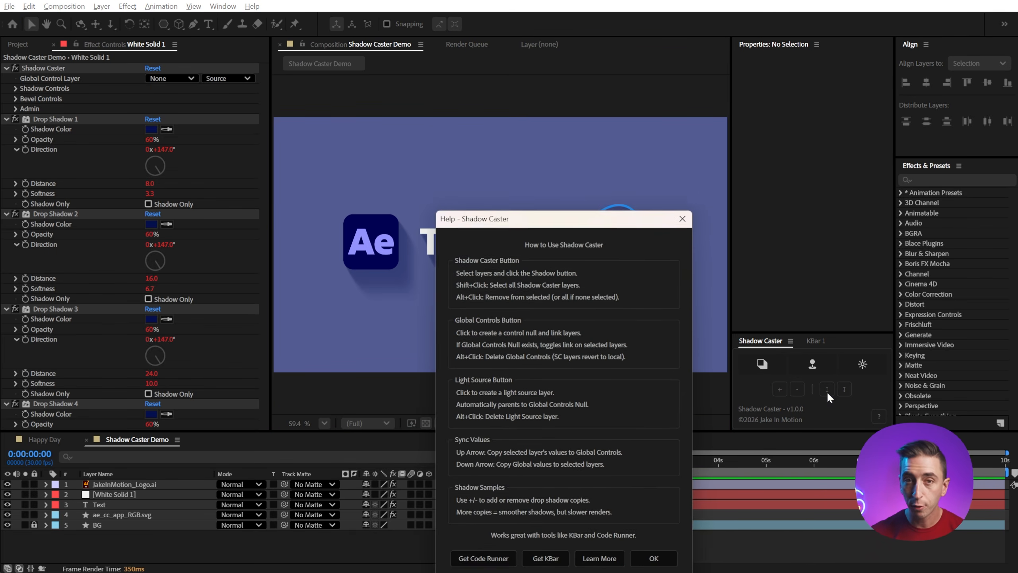
pyautogui.moveTo(564, 225); pyautogui.dragTo(551, 111)
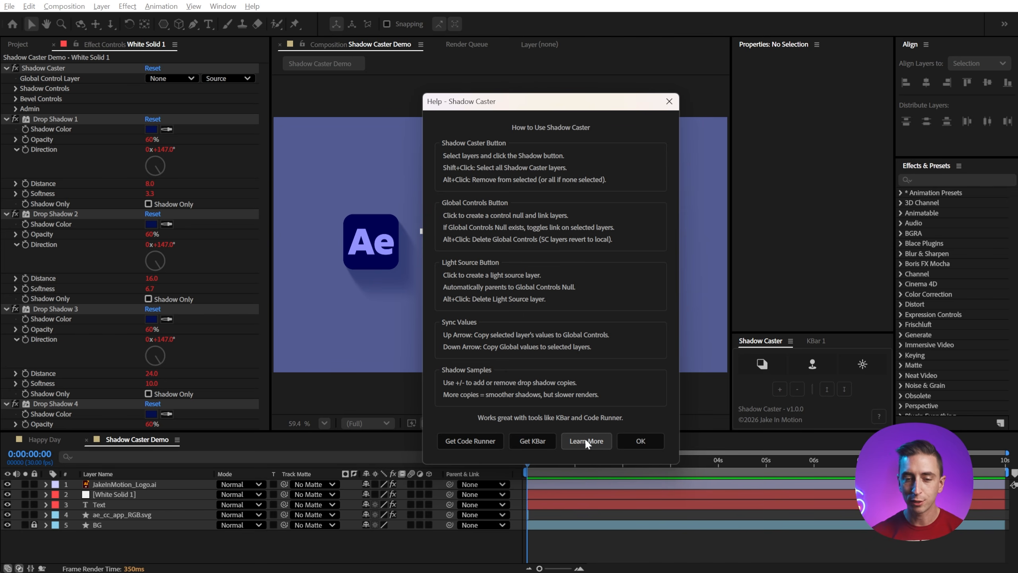
pyautogui.click(604, 437)
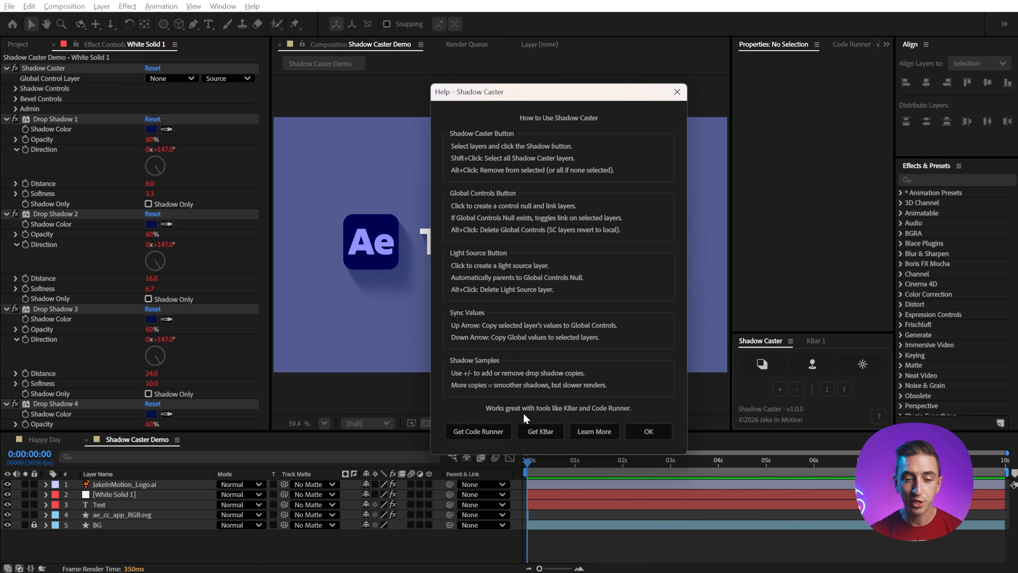
pyautogui.click(647, 432)
# Step: Show the Code Runner script list and locate the Shadow Caster script in it
pyautogui.click(845, 42)
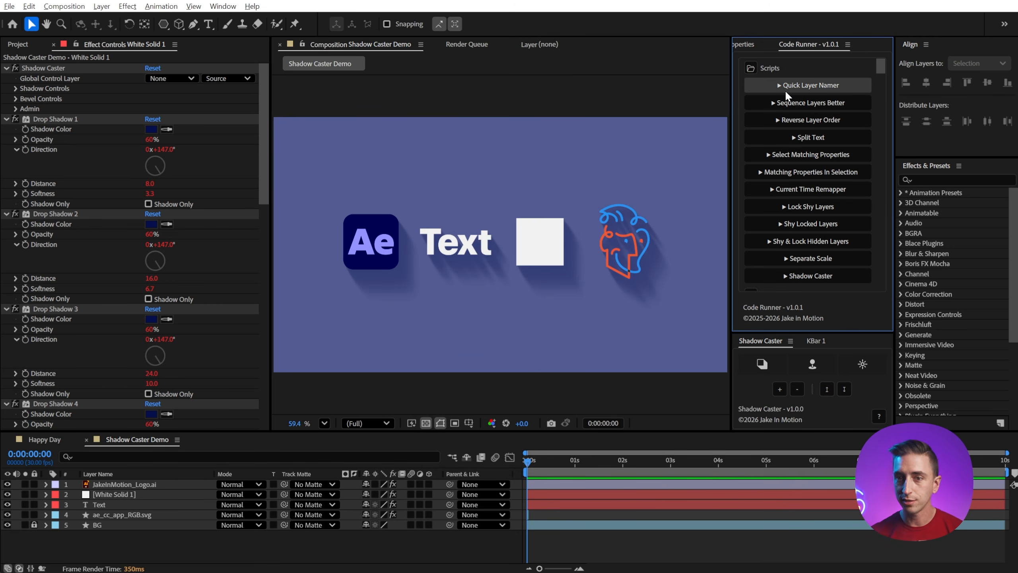
pyautogui.moveTo(881, 65); pyautogui.dragTo(892, 90)
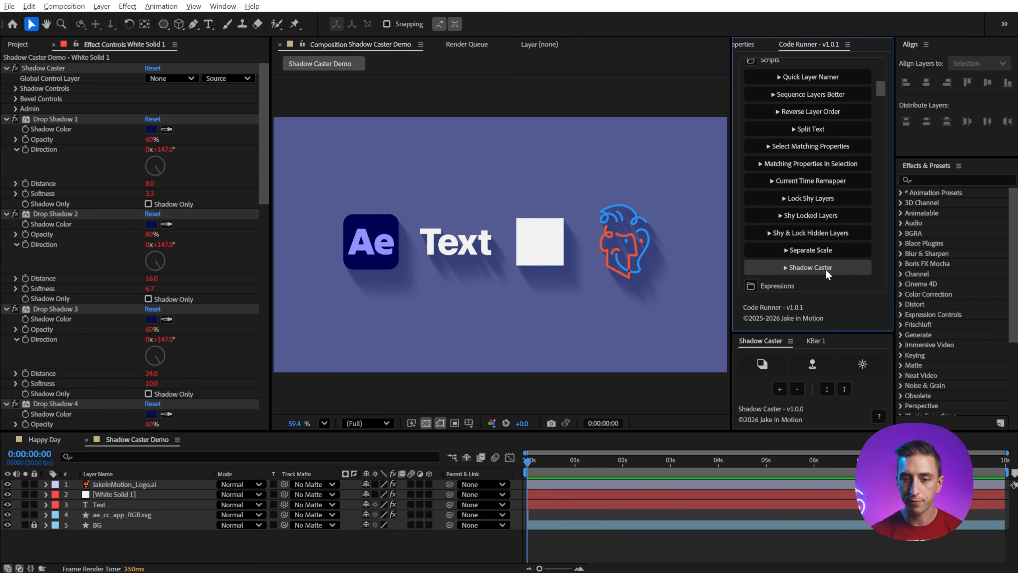
# Step: Run the Shadow Caster script from Code Runner, move its floating window just below the logo artwork, and close it
pyautogui.click(825, 269)
pyautogui.moveTo(574, 360); pyautogui.dragTo(619, 302)
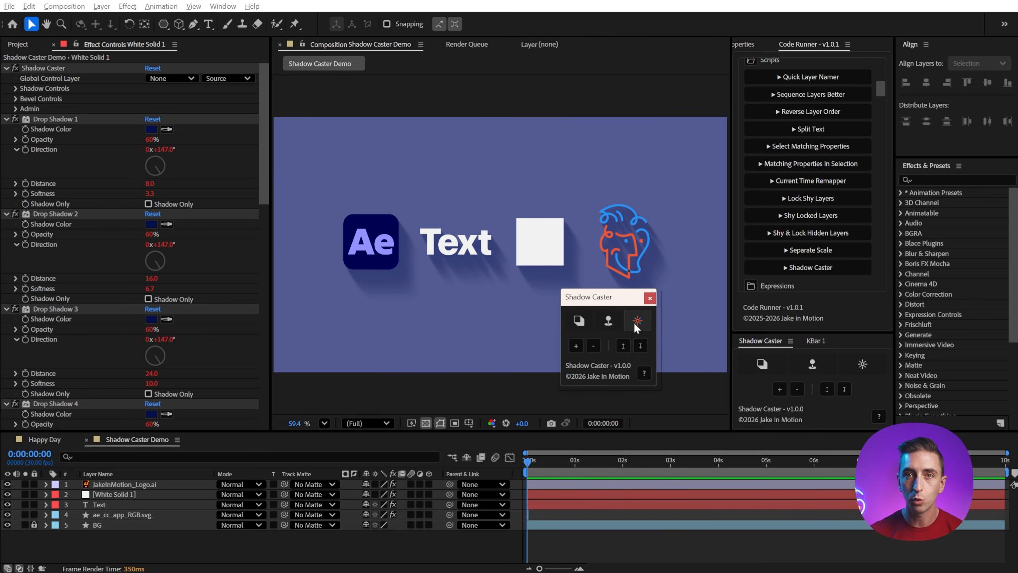
pyautogui.click(650, 298)
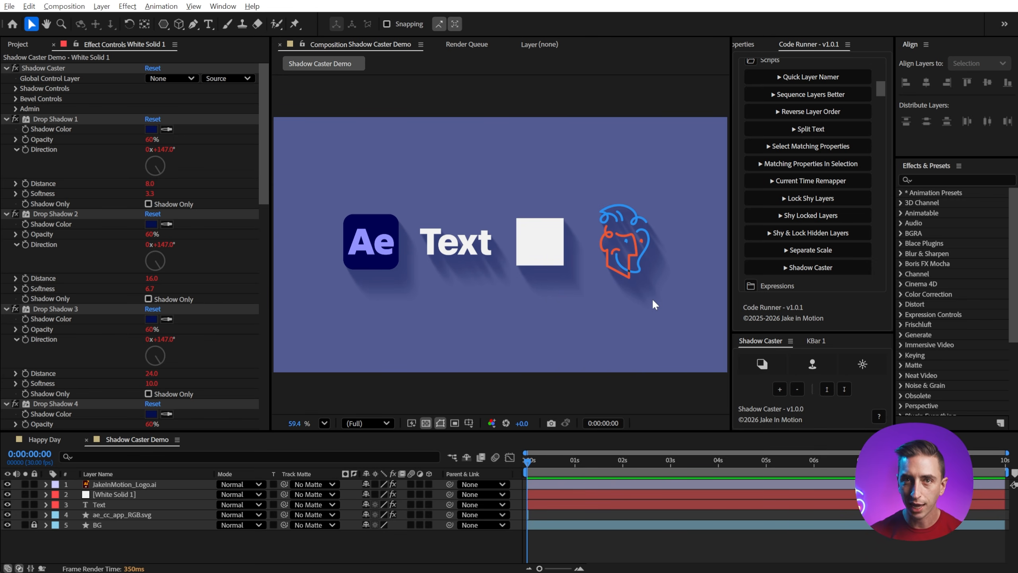
# Step: Review the options for importing a toolbar into KBar, close its settings without importing anything, and return to the Shadow Caster controls
pyautogui.click(814, 341)
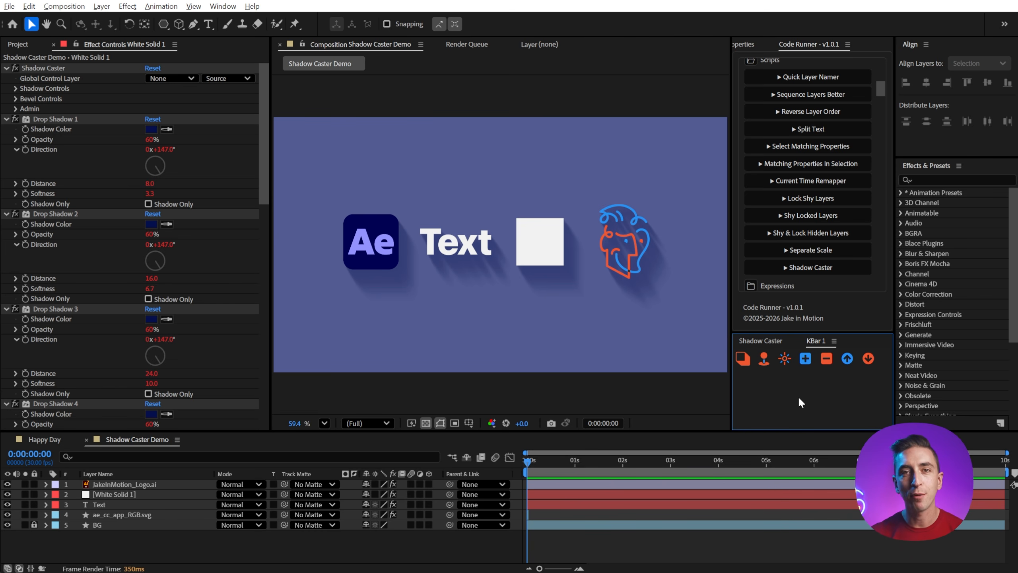
pyautogui.moveTo(568, 272); pyautogui.dragTo(630, 106)
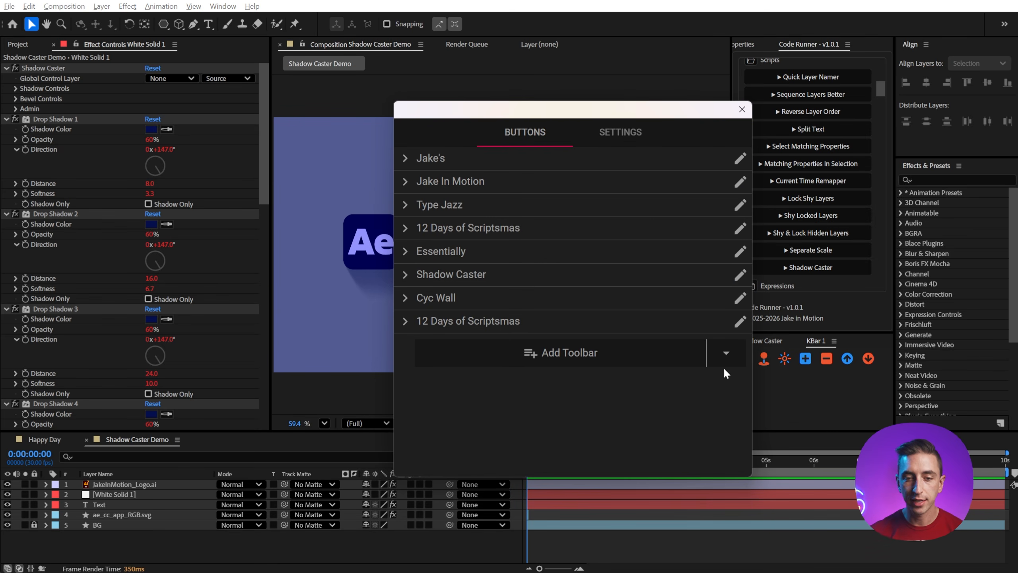
pyautogui.click(726, 353)
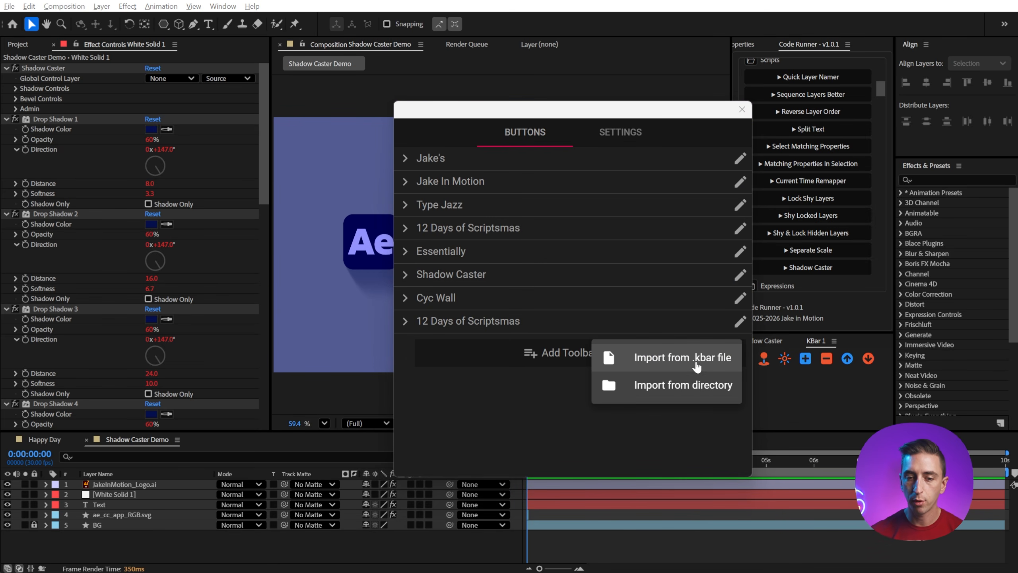
pyautogui.click(584, 401)
pyautogui.click(742, 109)
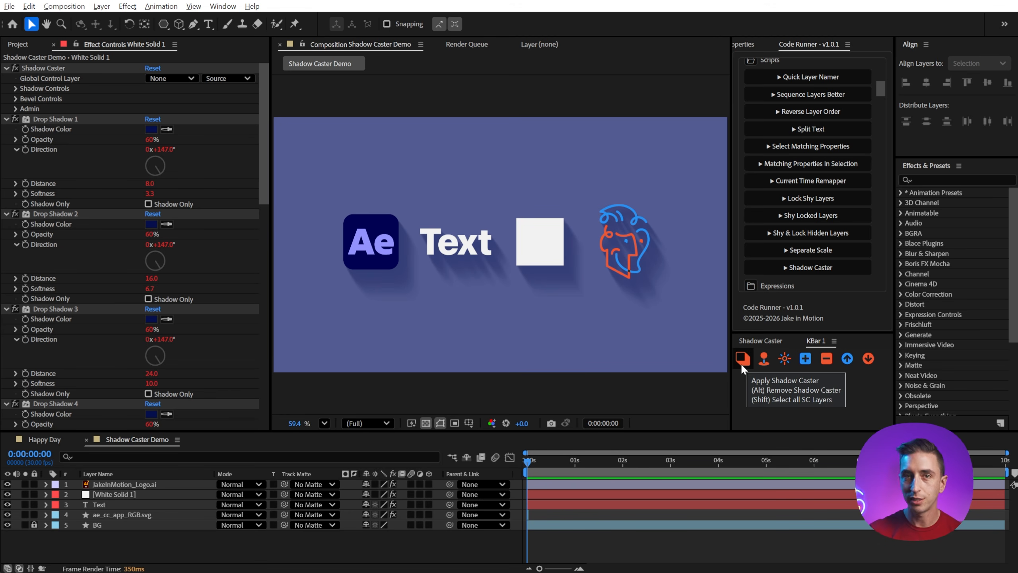
pyautogui.click(754, 343)
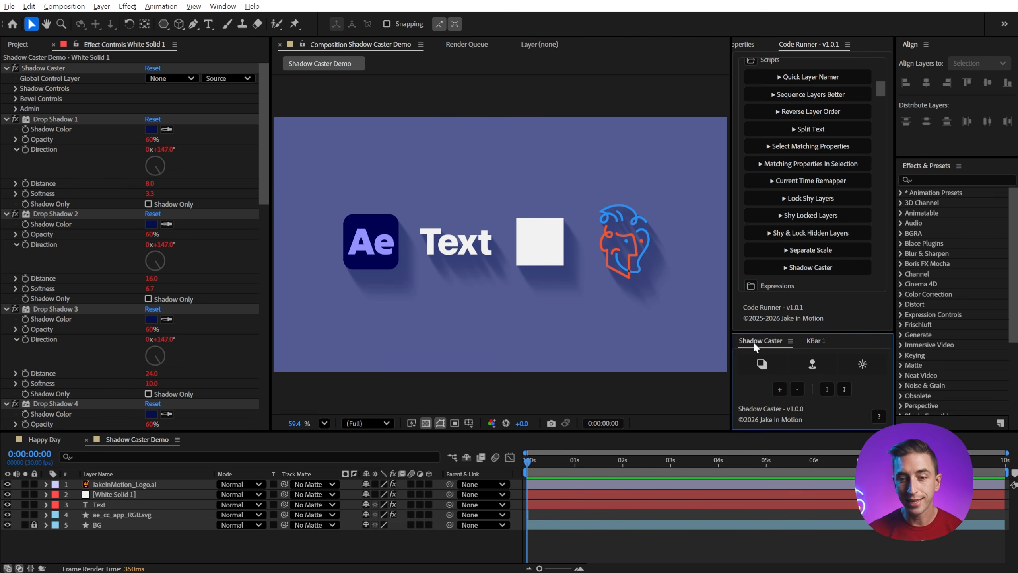